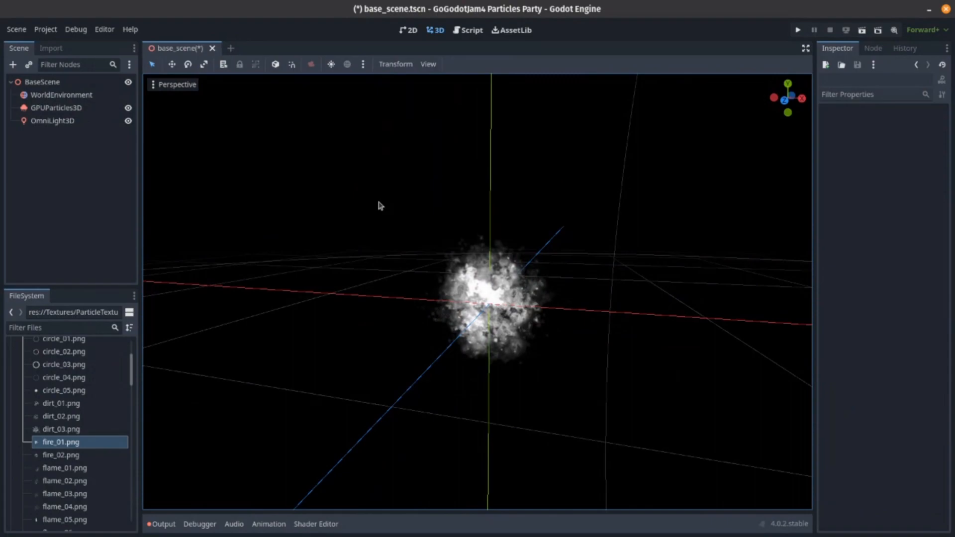
# - Set the billboard mode of the GPUParticles3D draw pass material to Enabled
pyautogui.click(106, 109)
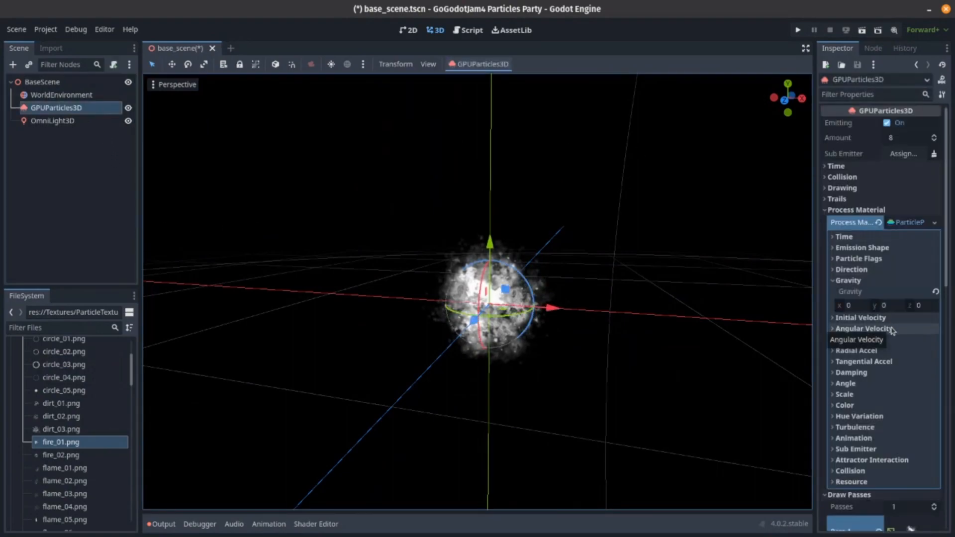
pyautogui.scroll(-5, 892, 333)
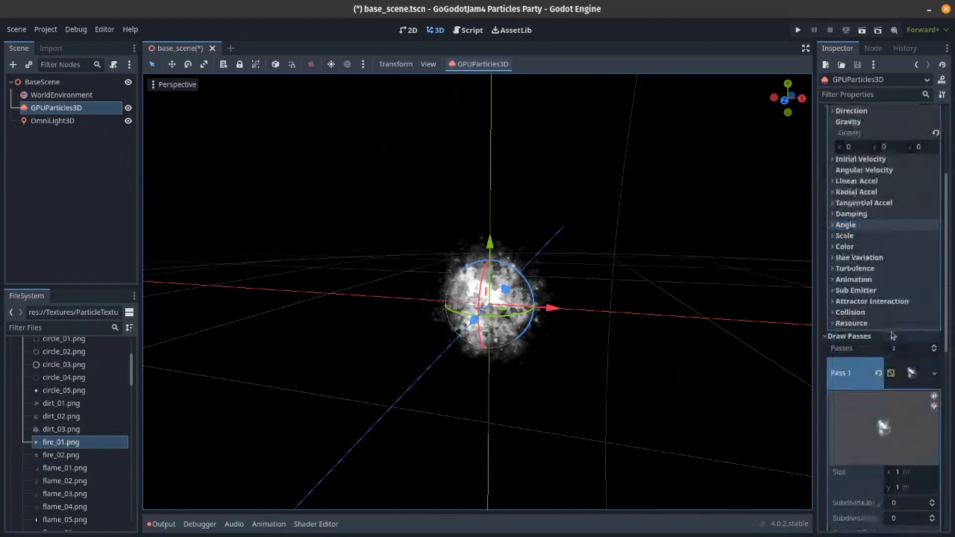
pyautogui.scroll(-8, 893, 336)
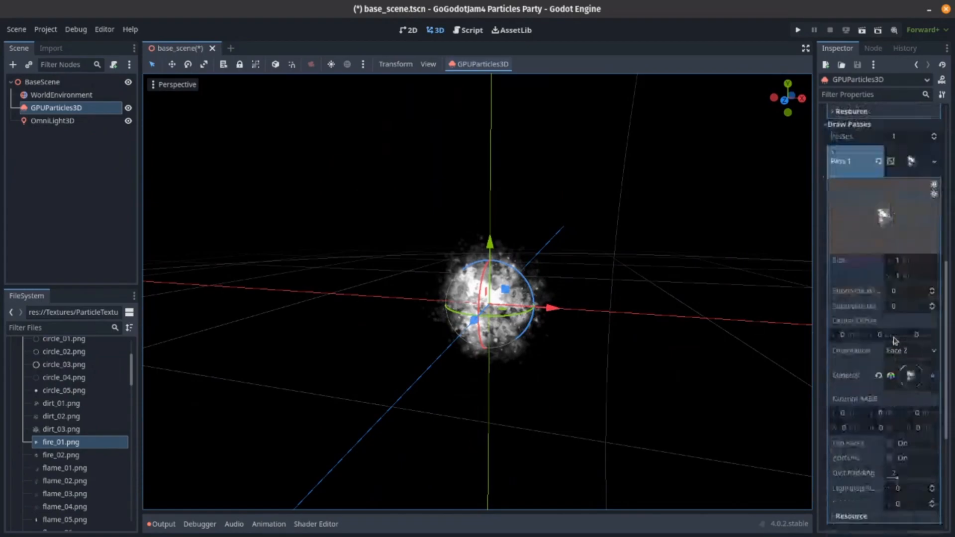
pyautogui.click(898, 334)
pyautogui.scroll(-12, 893, 338)
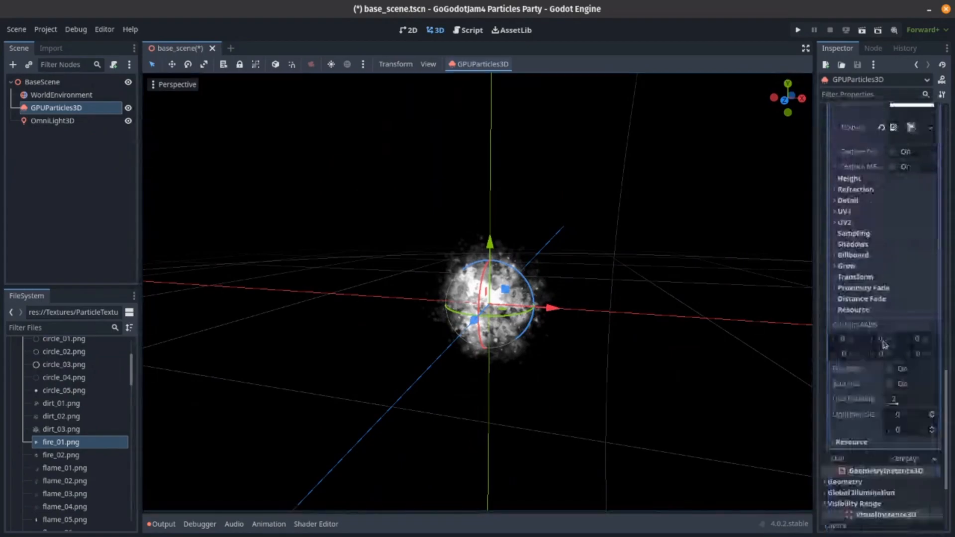
pyautogui.click(852, 255)
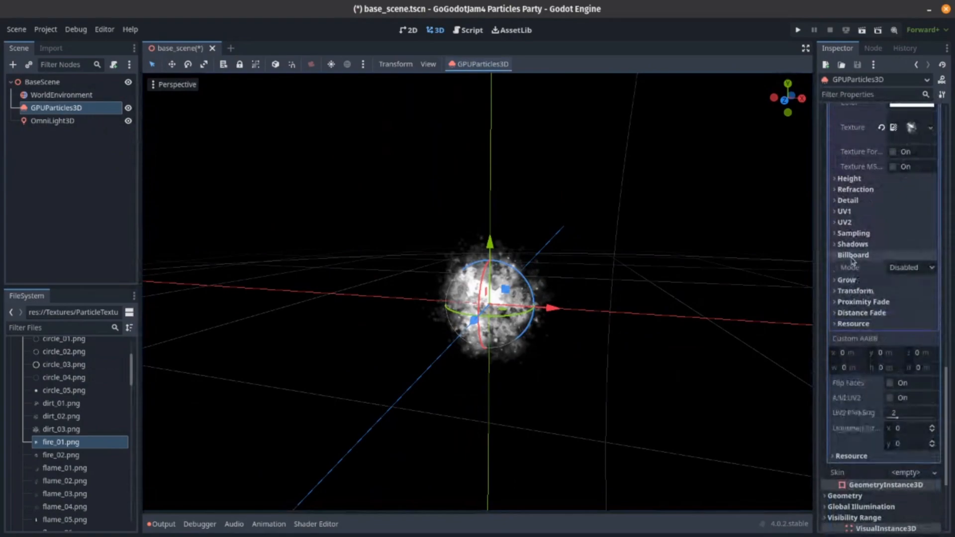
pyautogui.click(896, 269)
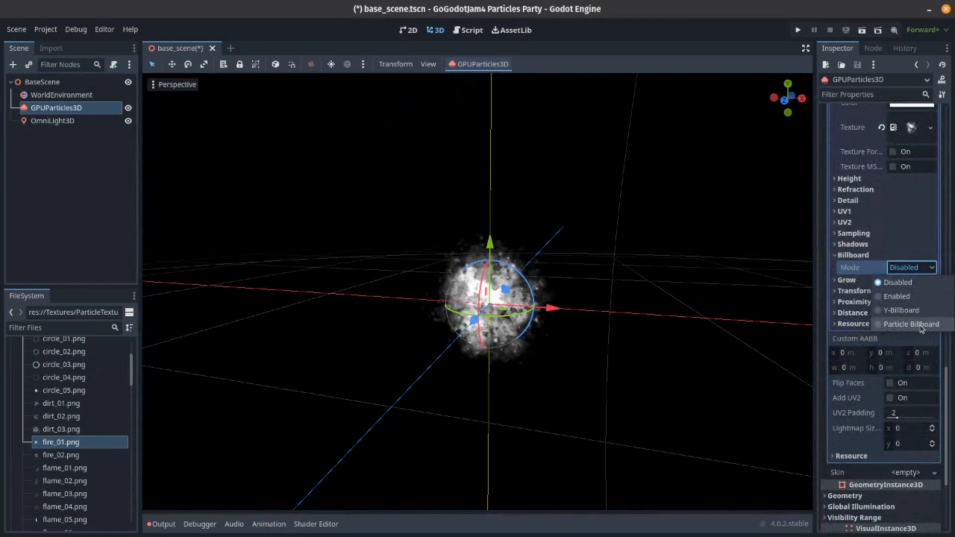
pyautogui.click(916, 297)
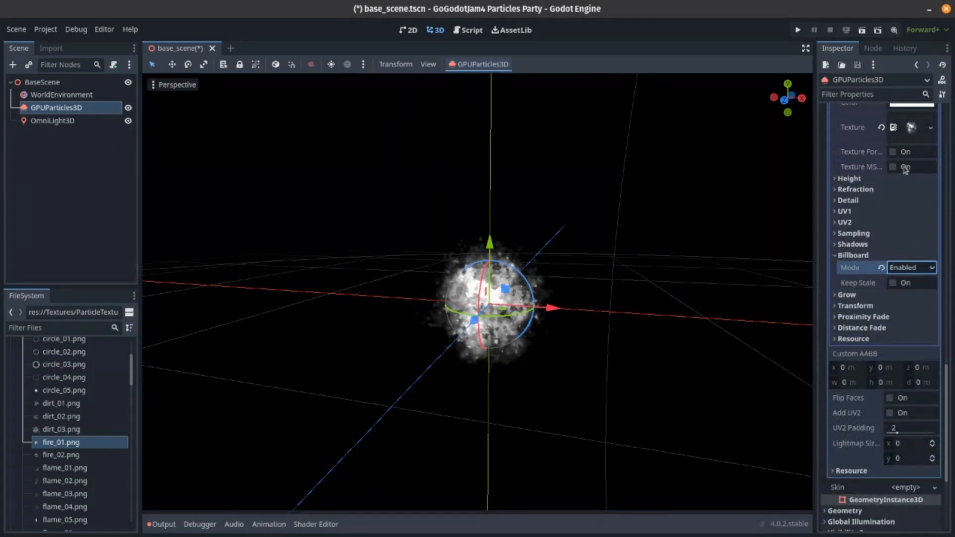
# - Switch the particle material's billboard mode to Y-Billboard and check the particles from other viewing angles
pyautogui.scroll(7, 867, 234)
pyautogui.scroll(-3, 867, 213)
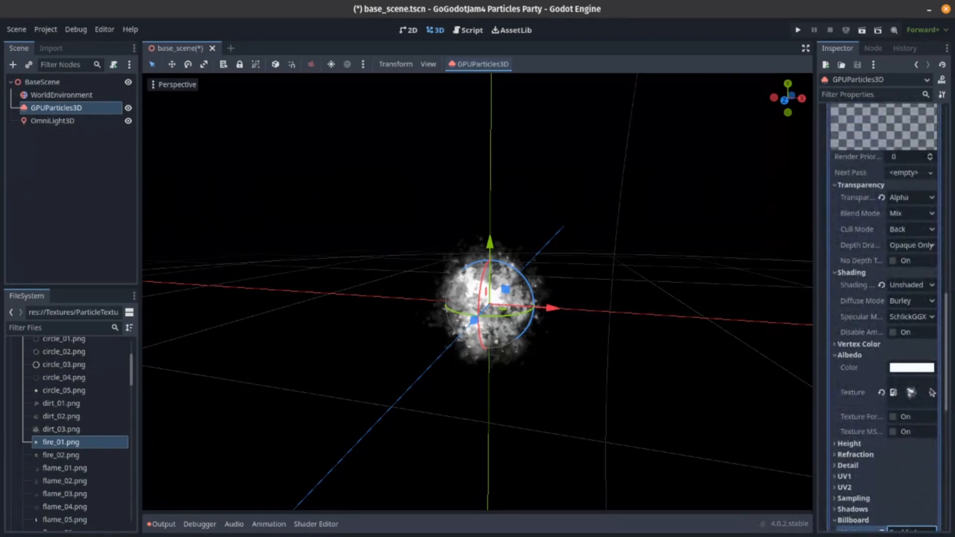
pyautogui.scroll(-8, 927, 313)
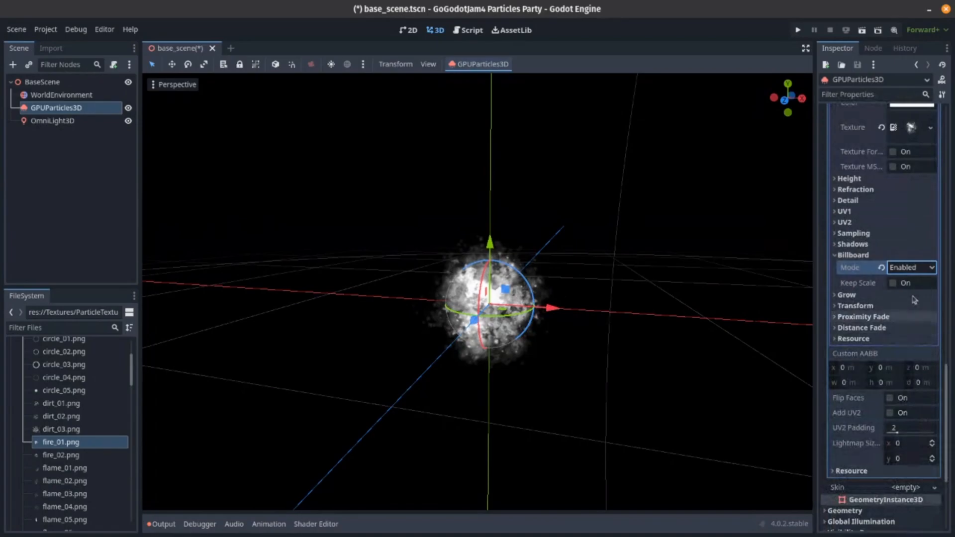
pyautogui.click(915, 268)
pyautogui.click(915, 311)
pyautogui.moveTo(686, 292); pyautogui.dragTo(782, 283, button='right')
pyautogui.press('w')
pyautogui.press('s')
pyautogui.press('a')
pyautogui.press('d')
pyautogui.press('a')
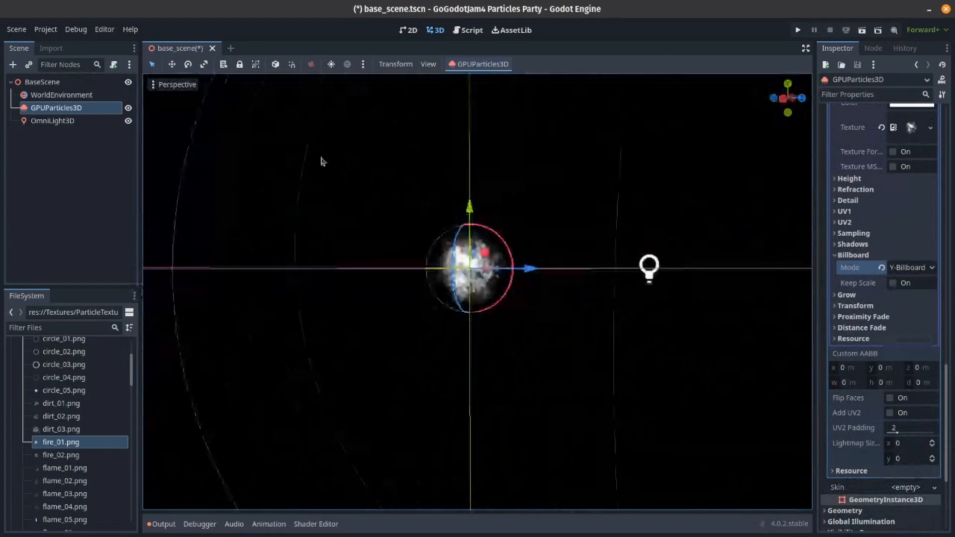
# - Delete the OmniLight3D node from the scene
pyautogui.click(70, 121)
pyautogui.press('Delete')
pyautogui.click(507, 301)
pyautogui.moveTo(507, 302); pyautogui.dragTo(532, 342, button='right')
pyautogui.press('s')
pyautogui.scroll(-6, 507, 323)
pyautogui.press('q')
pyautogui.press('q')
pyautogui.press('d')
pyautogui.press('e')
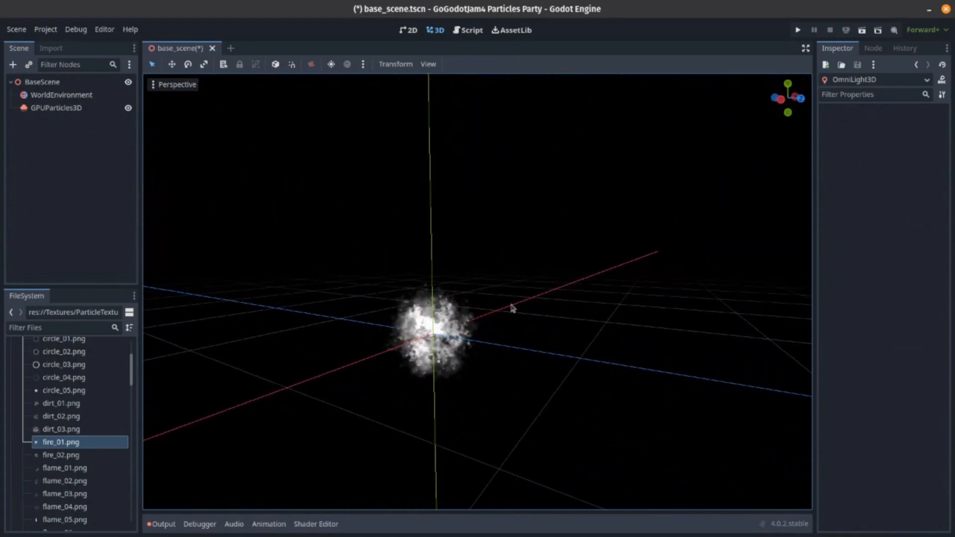
# - Set the billboard mode of the GPUParticles3D draw pass material to Particle Billboard
pyautogui.click(81, 109)
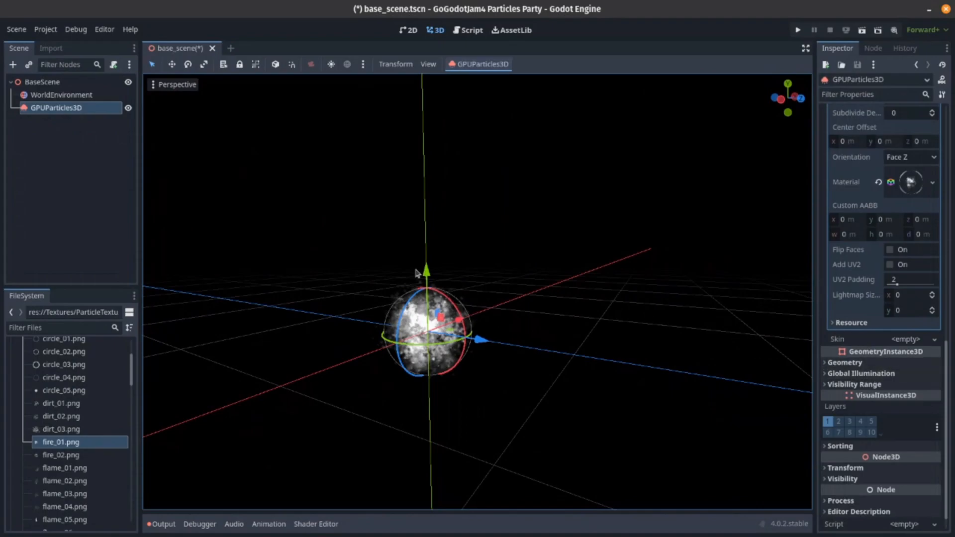
pyautogui.click(910, 182)
pyautogui.scroll(-10, 883, 323)
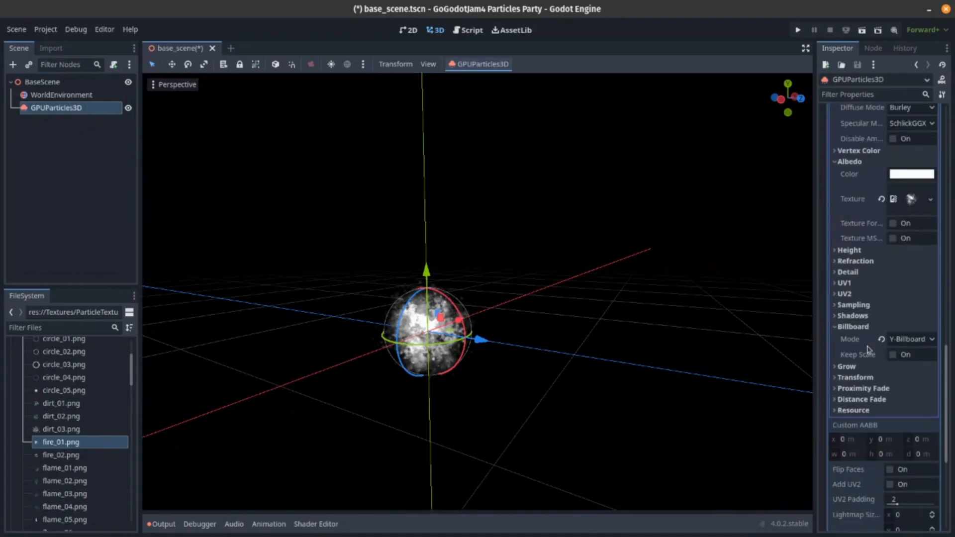
pyautogui.scroll(5, 890, 183)
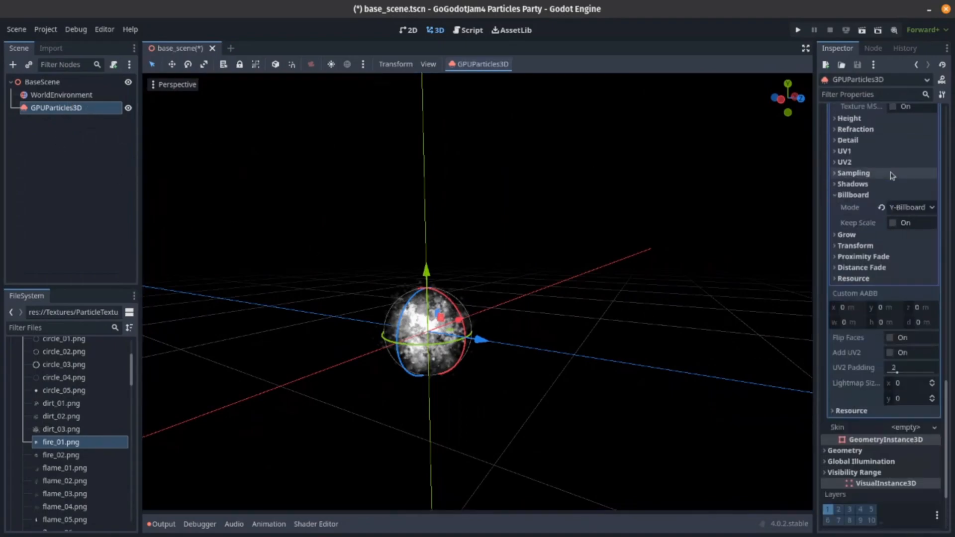
pyautogui.click(923, 261)
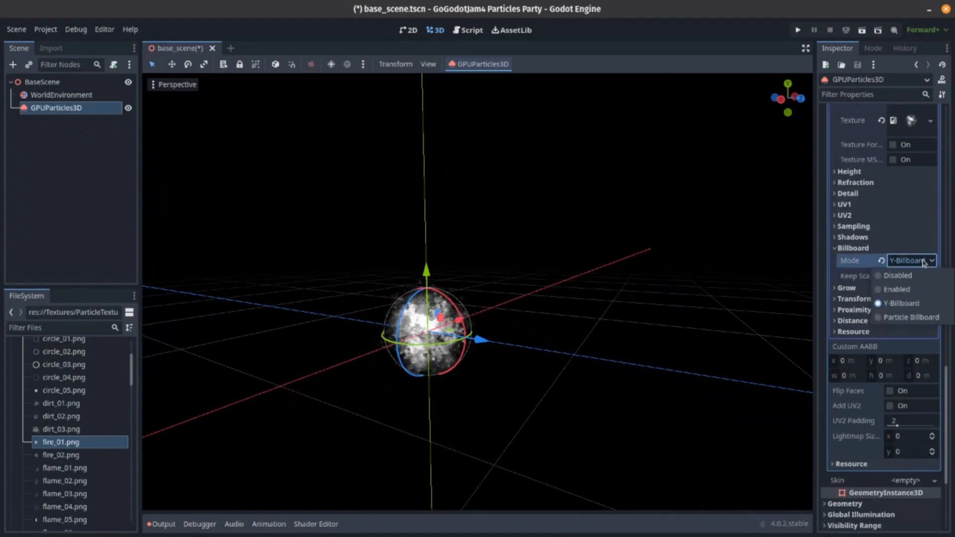
pyautogui.click(910, 316)
pyautogui.moveTo(468, 323); pyautogui.dragTo(488, 307, button='middle')
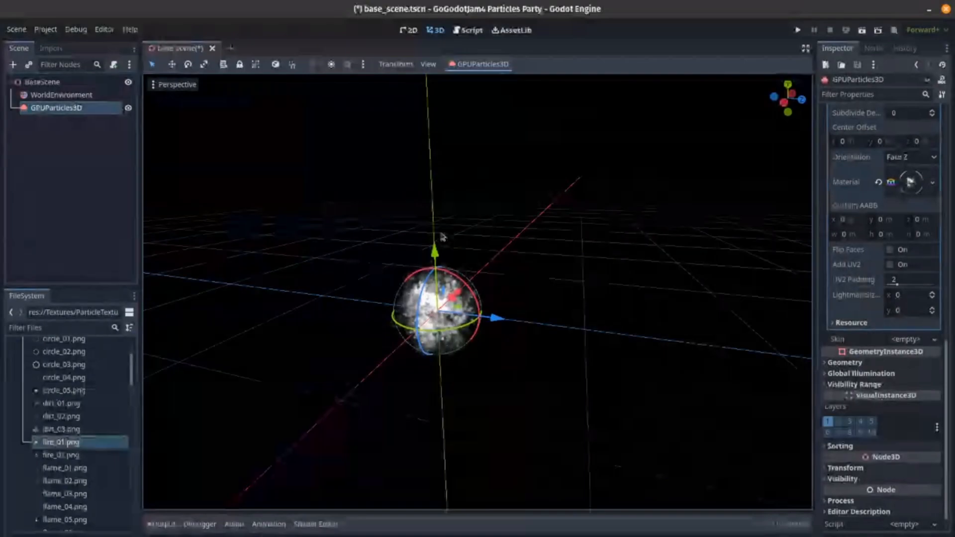
# - Set both Scale Min and Scale Max of the particle process material to 0.25
pyautogui.scroll(6, 902, 203)
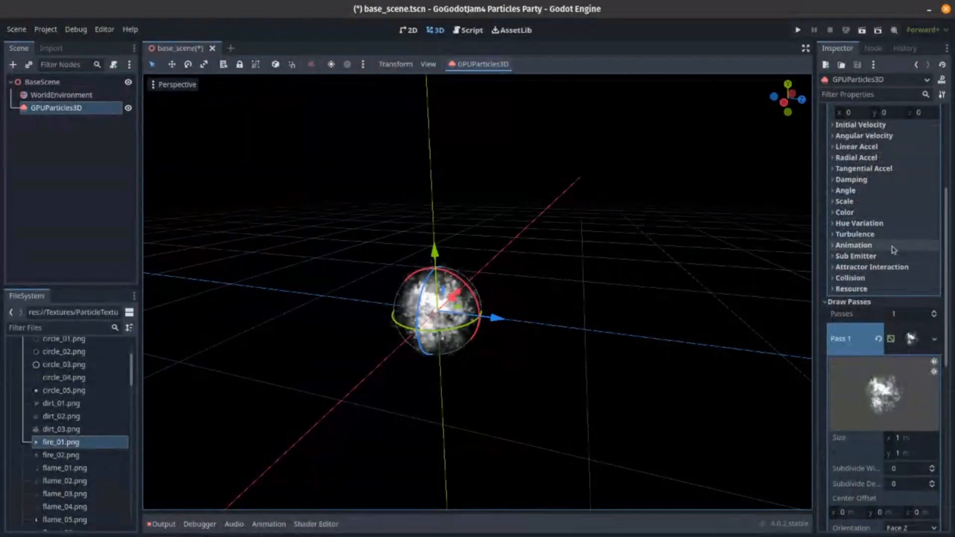
pyautogui.scroll(-4, 895, 245)
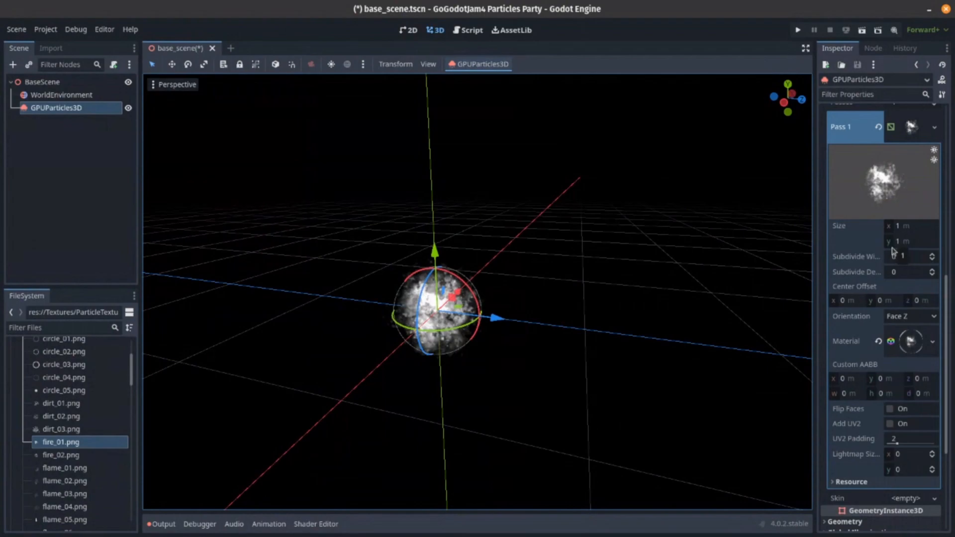
pyautogui.scroll(8, 894, 253)
pyautogui.click(899, 255)
pyautogui.click(901, 267)
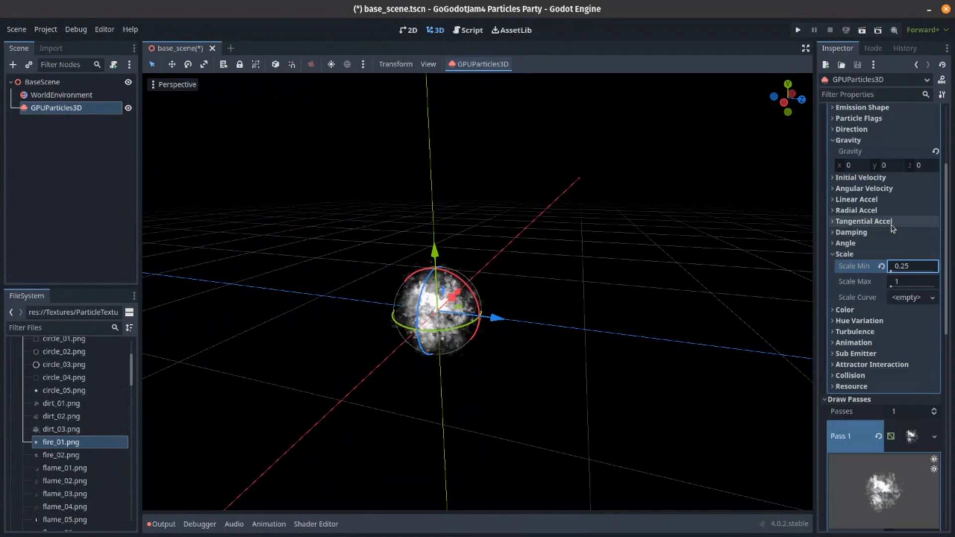
pyautogui.press('Tab')
pyautogui.click(447, 311)
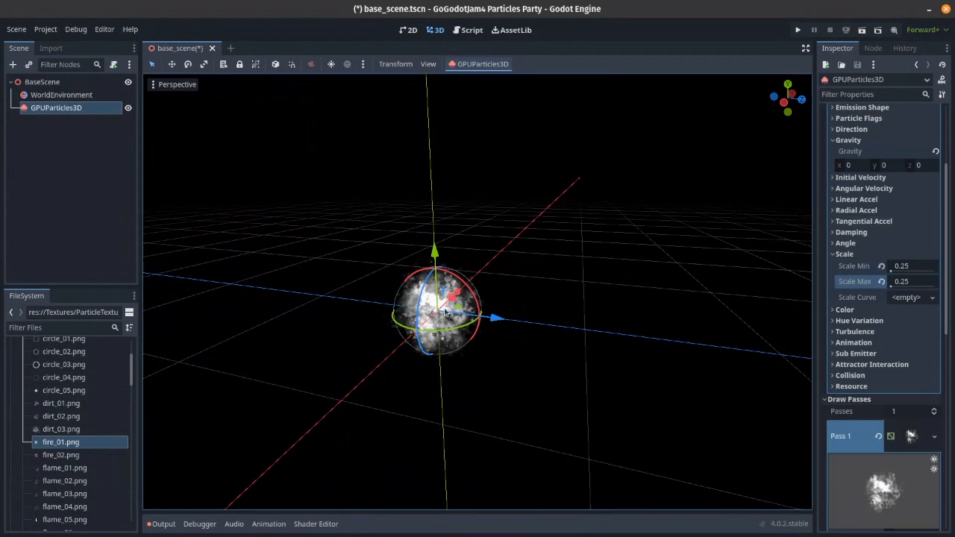
# - Enable Keep Scale in the billboard settings of the draw pass material
pyautogui.scroll(-10, 937, 389)
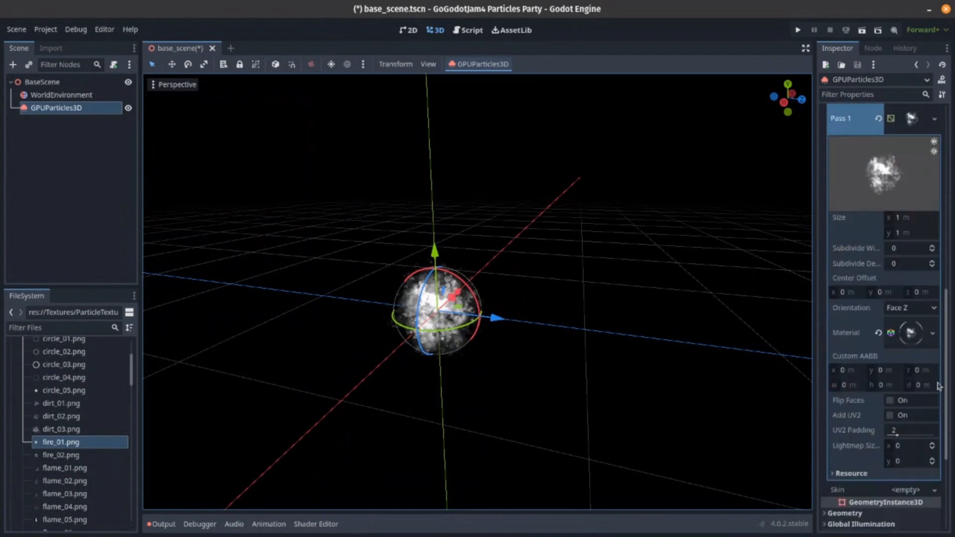
pyautogui.click(909, 229)
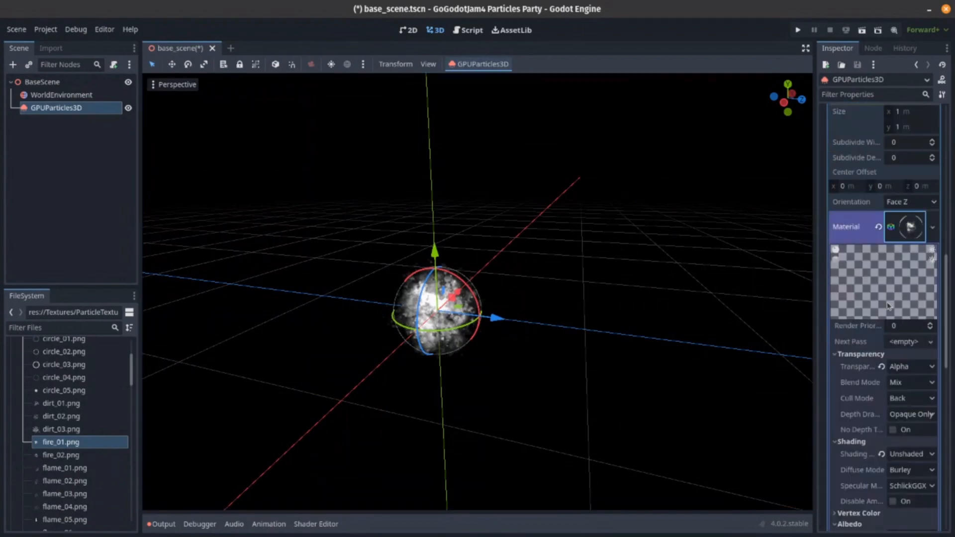
pyautogui.scroll(-5, 880, 350)
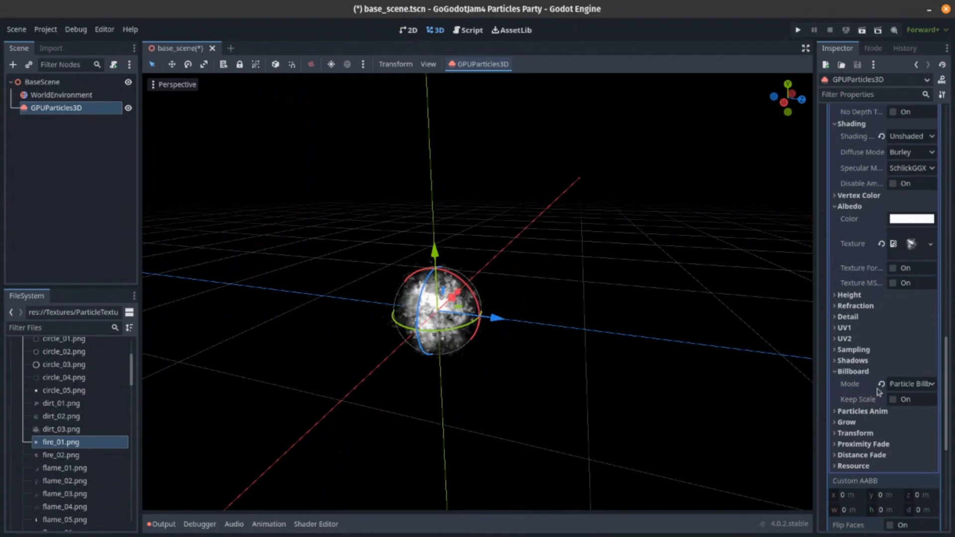
pyautogui.click(894, 400)
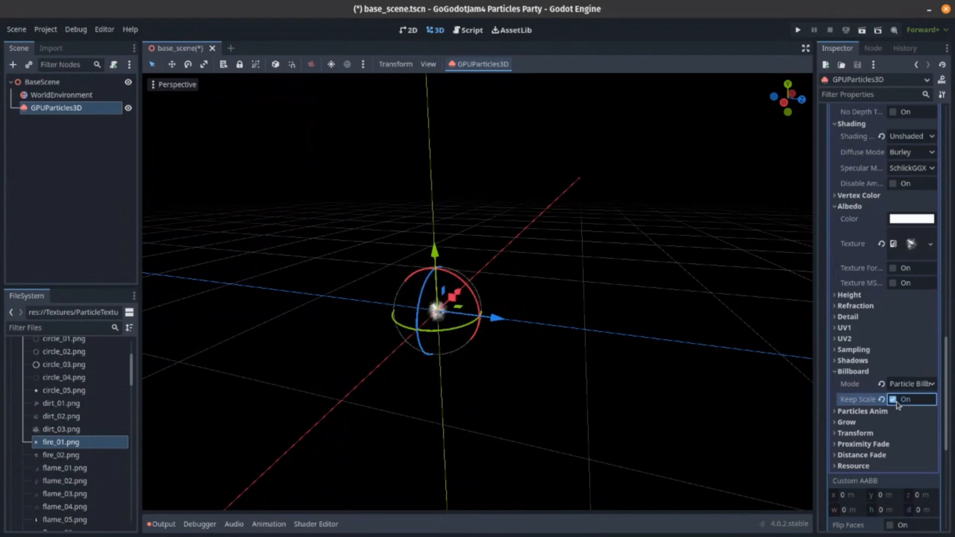
# - Set the process material's Scale Min to 0 and restore Scale Max to its default of 1
pyautogui.scroll(10, 846, 351)
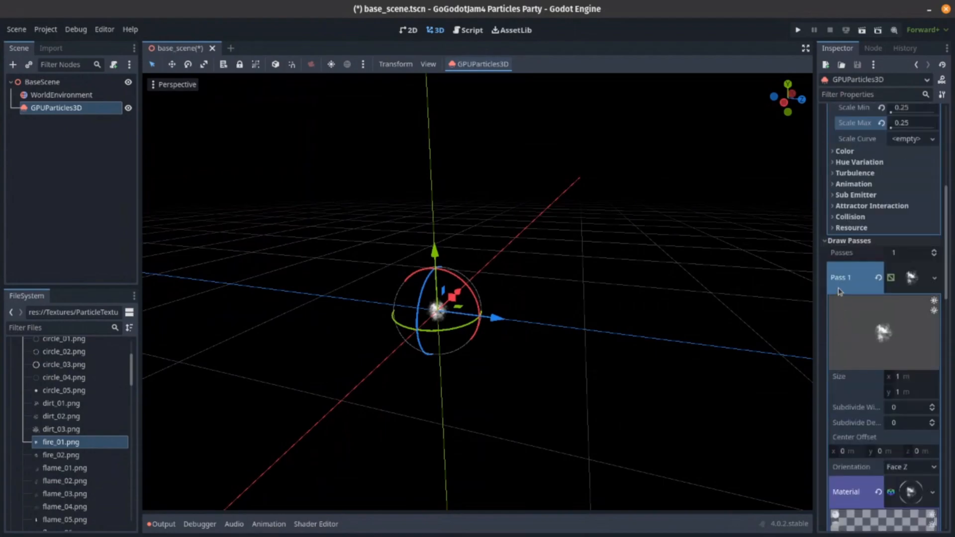
pyautogui.scroll(4, 856, 276)
pyautogui.click(882, 282)
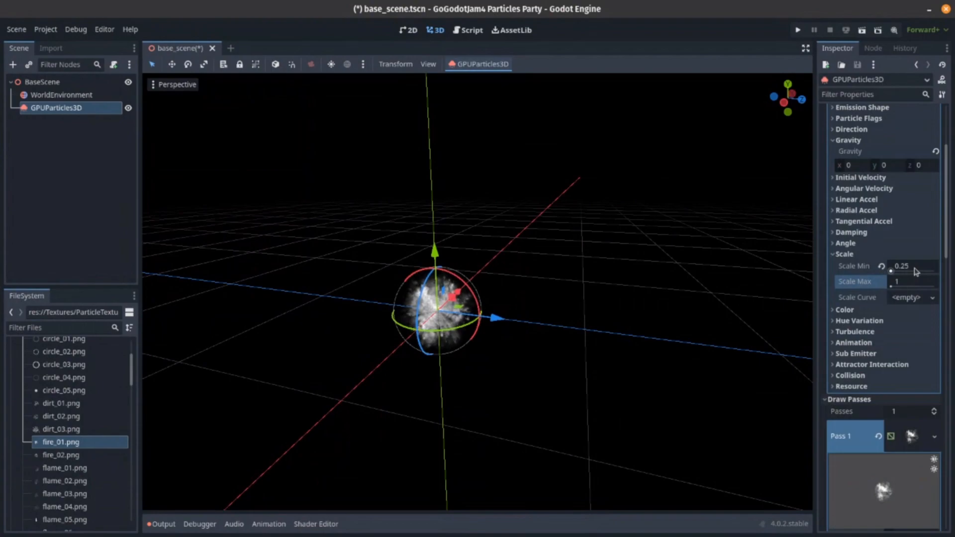
pyautogui.click(882, 267)
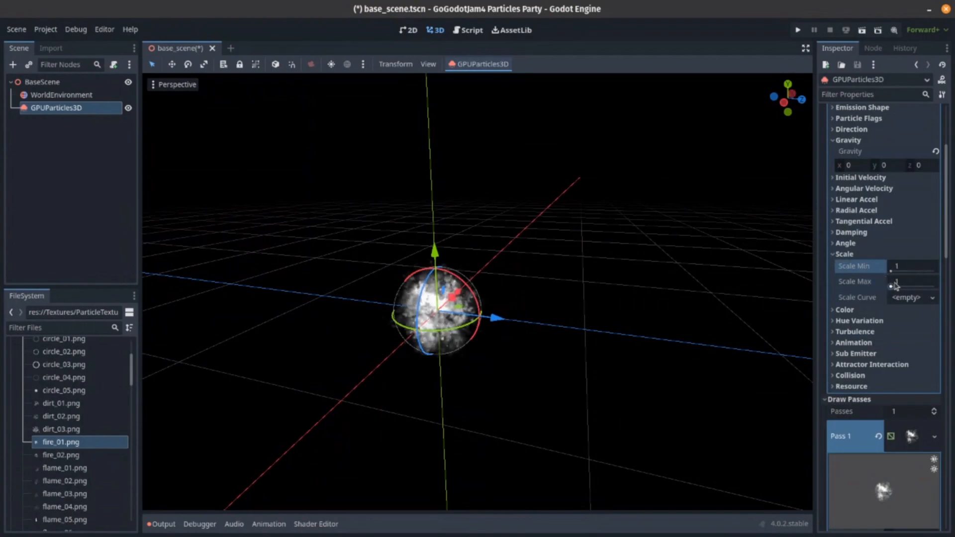
pyautogui.moveTo(891, 286)
pyautogui.mouseDown()
pyautogui.moveTo(906, 286)
pyautogui.moveTo(891, 287)
pyautogui.mouseUp()
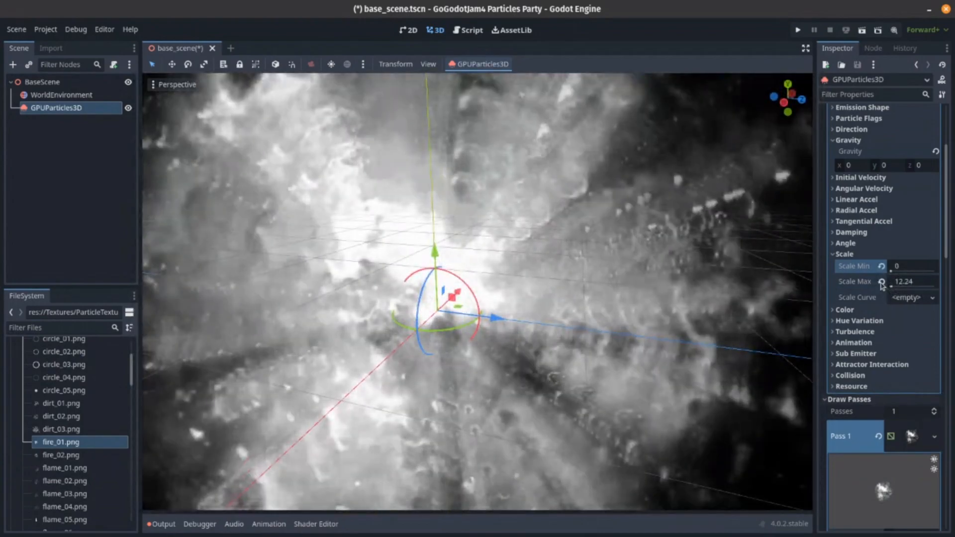
pyautogui.click(883, 282)
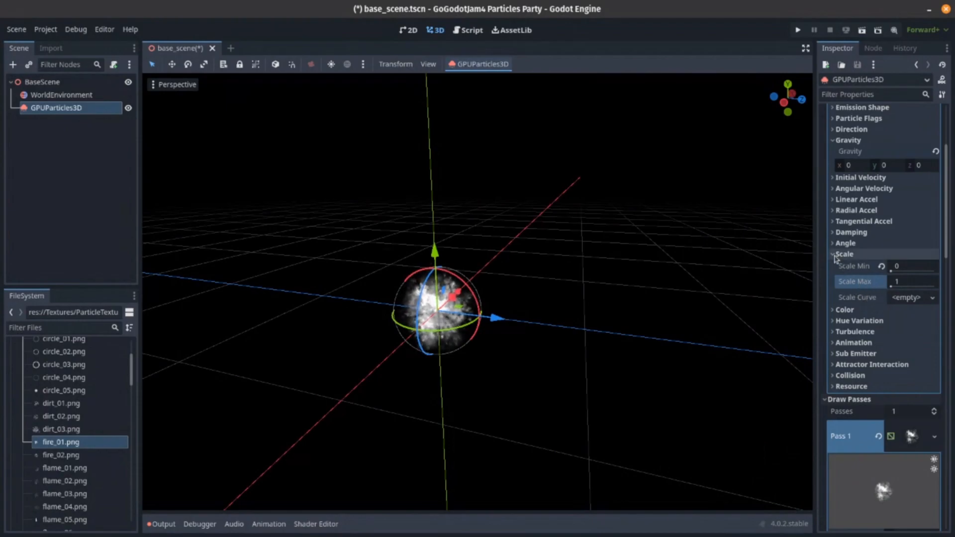
# - Try the Use as Albedo vertex color option of the draw pass material
pyautogui.scroll(-10, 850, 298)
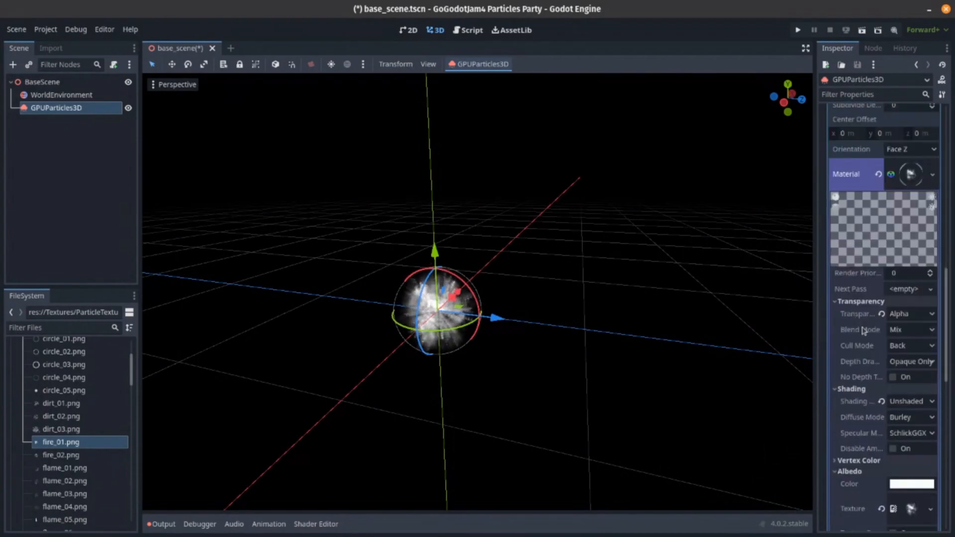
pyautogui.click(876, 459)
pyautogui.scroll(-3, 848, 378)
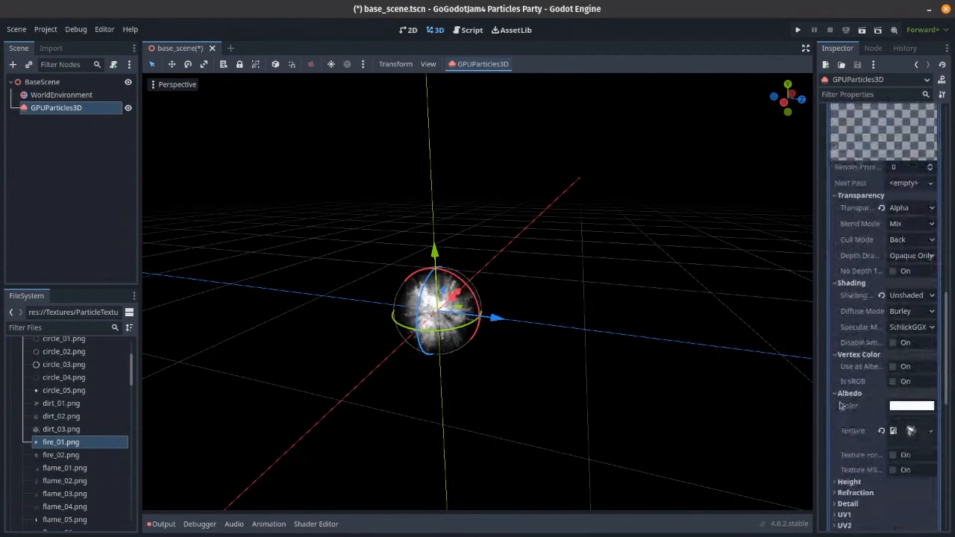
pyautogui.click(894, 367)
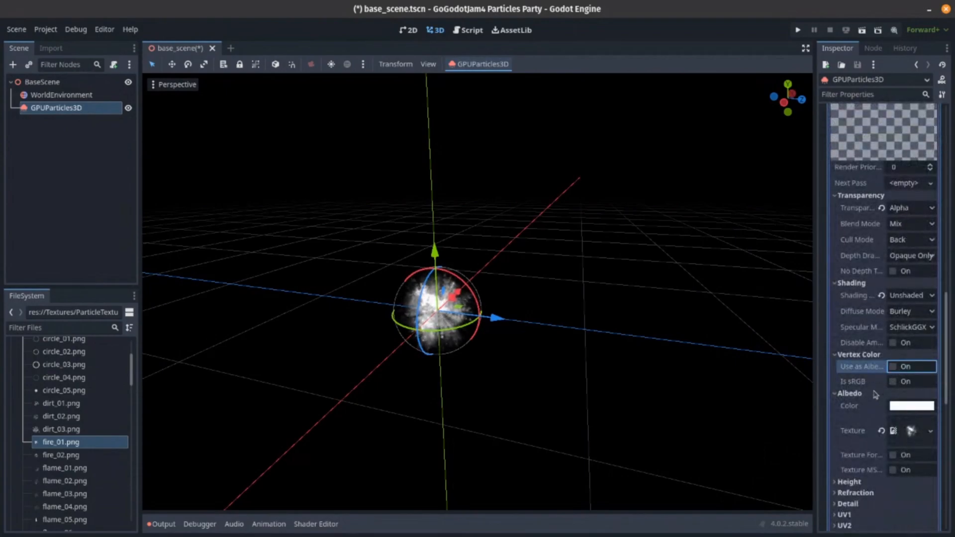
# - Set the particle process material's color to the dark red swatch
pyautogui.scroll(12, 866, 404)
pyautogui.scroll(4, 872, 351)
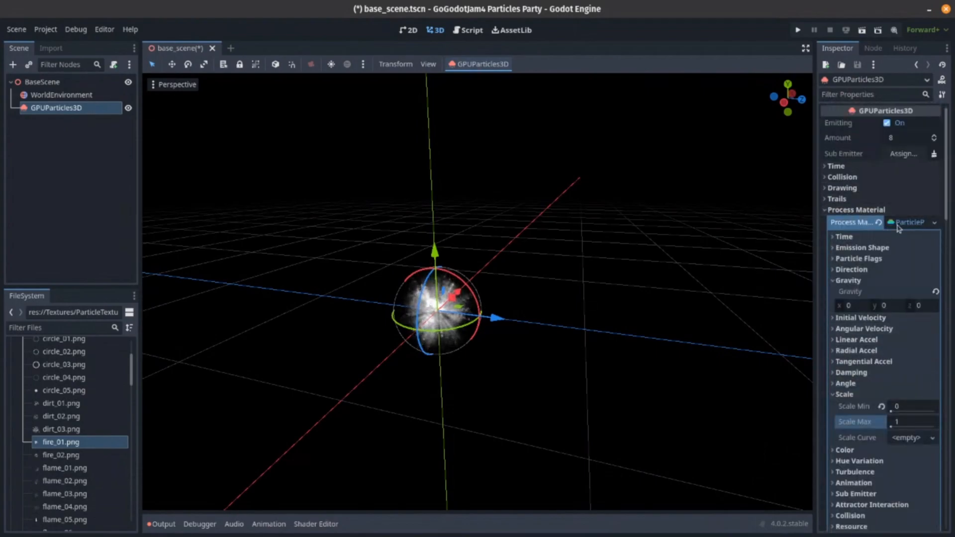
pyautogui.scroll(-5, 870, 331)
pyautogui.click(860, 344)
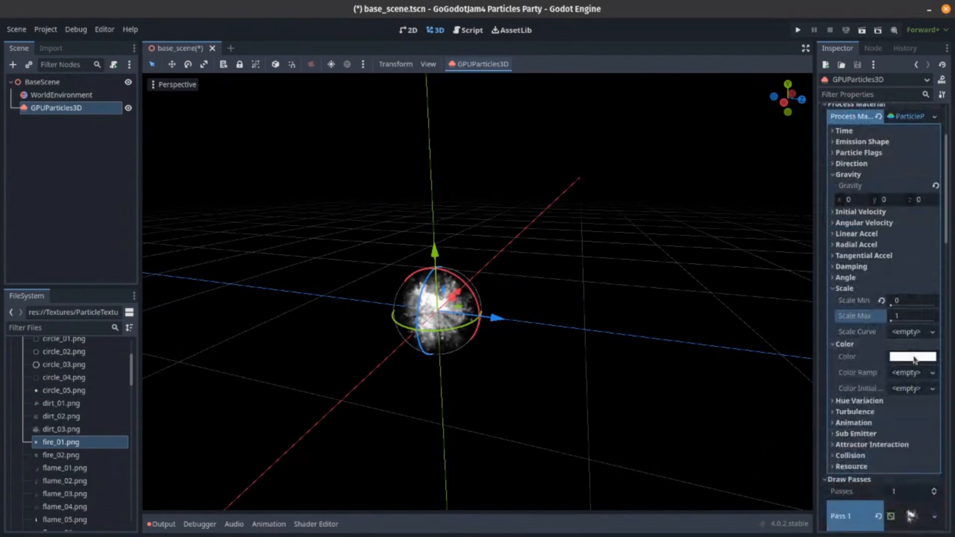
pyautogui.click(913, 356)
pyautogui.click(816, 320)
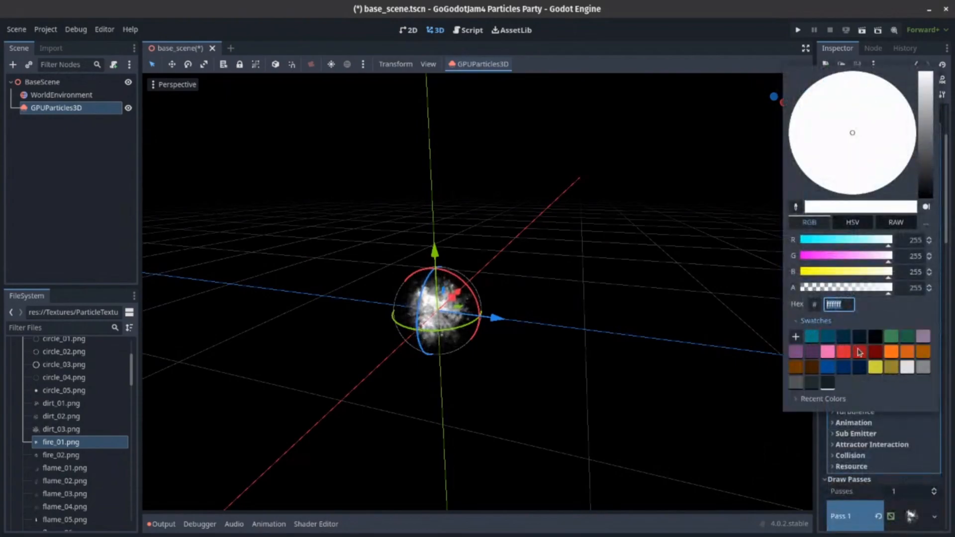
pyautogui.click(860, 351)
pyautogui.click(492, 328)
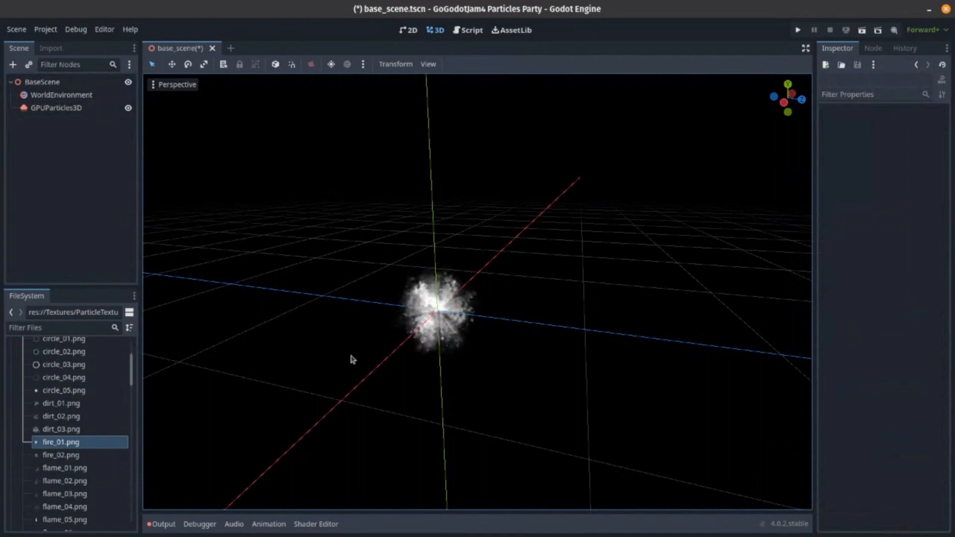
# - Enable Use as Albedo in the vertex color settings of the GPUParticles3D draw pass material
pyautogui.click(75, 108)
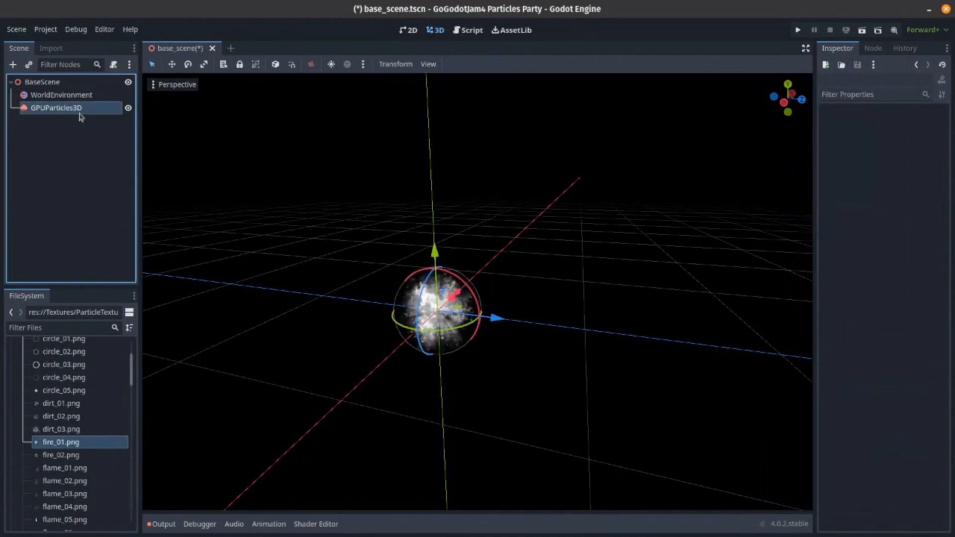
pyautogui.scroll(-10, 876, 329)
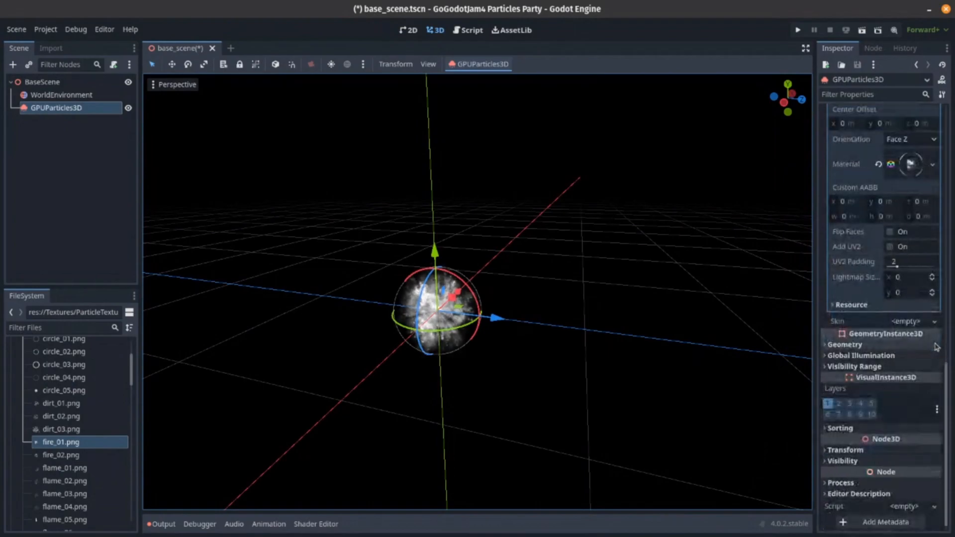
pyautogui.scroll(3, 923, 298)
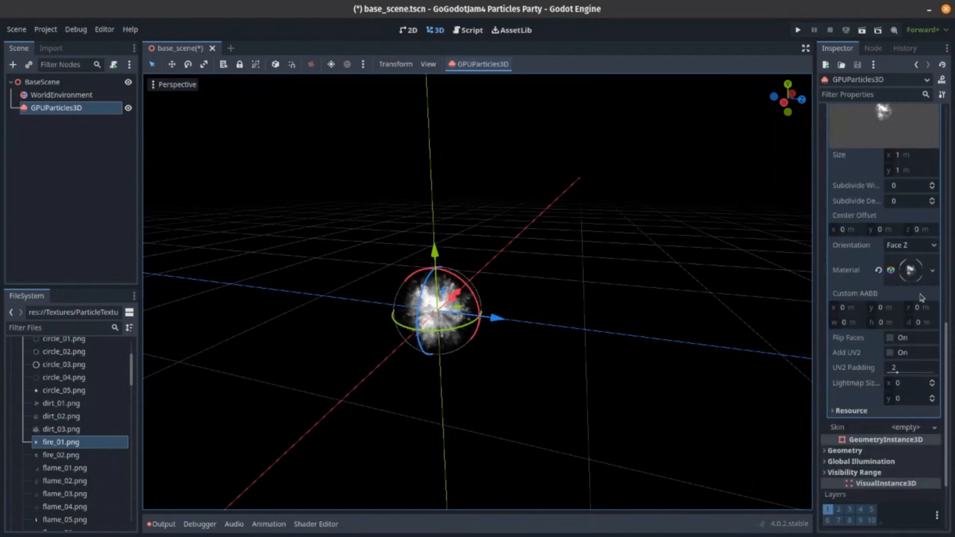
pyautogui.click(911, 270)
pyautogui.scroll(-8, 858, 267)
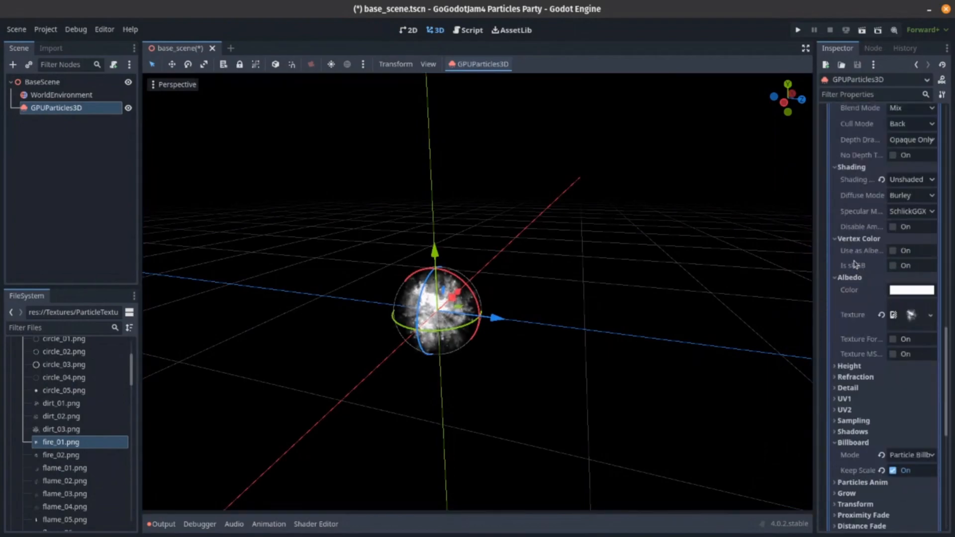
pyautogui.click(893, 251)
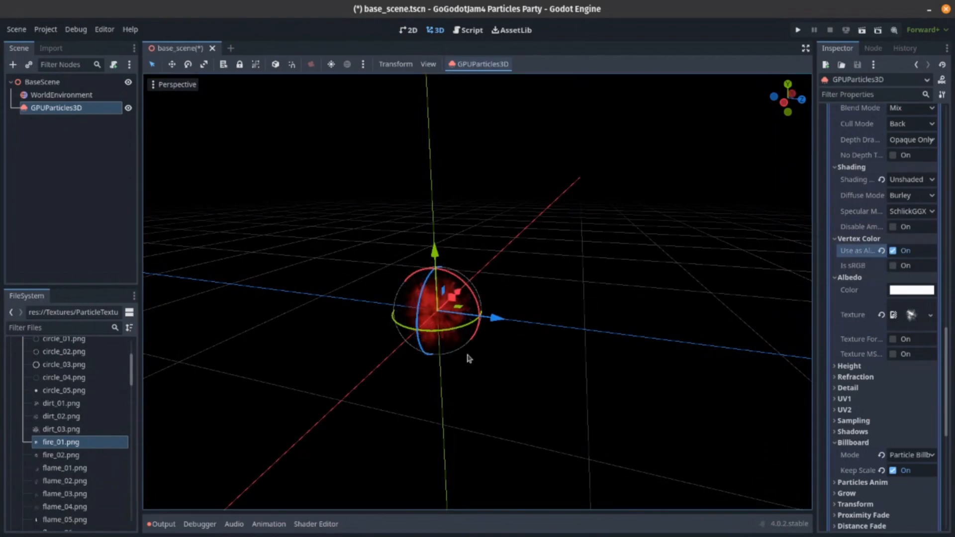
pyautogui.moveTo(470, 369); pyautogui.dragTo(466, 365, button='right')
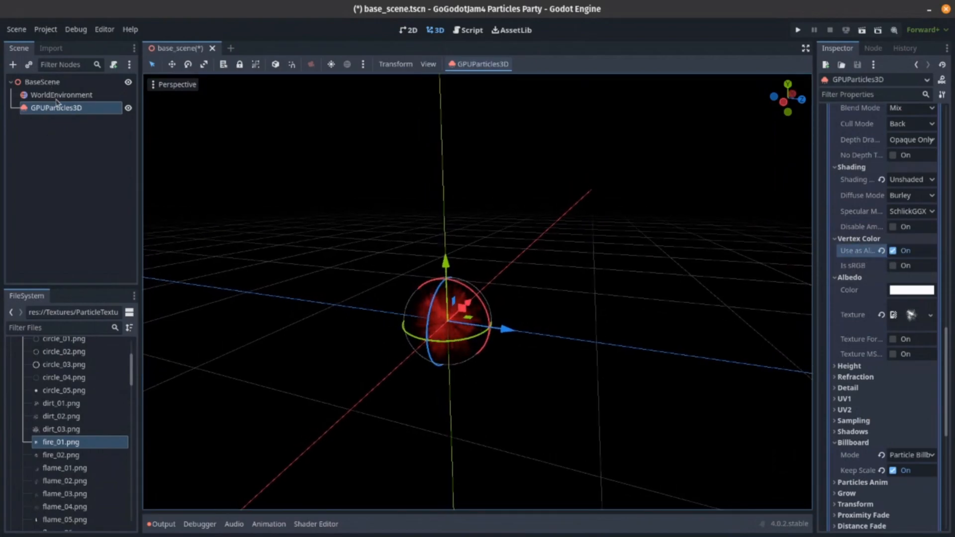
# - Try the Add blend mode on the draw pass material and view the particles up close
pyautogui.scroll(4, 918, 289)
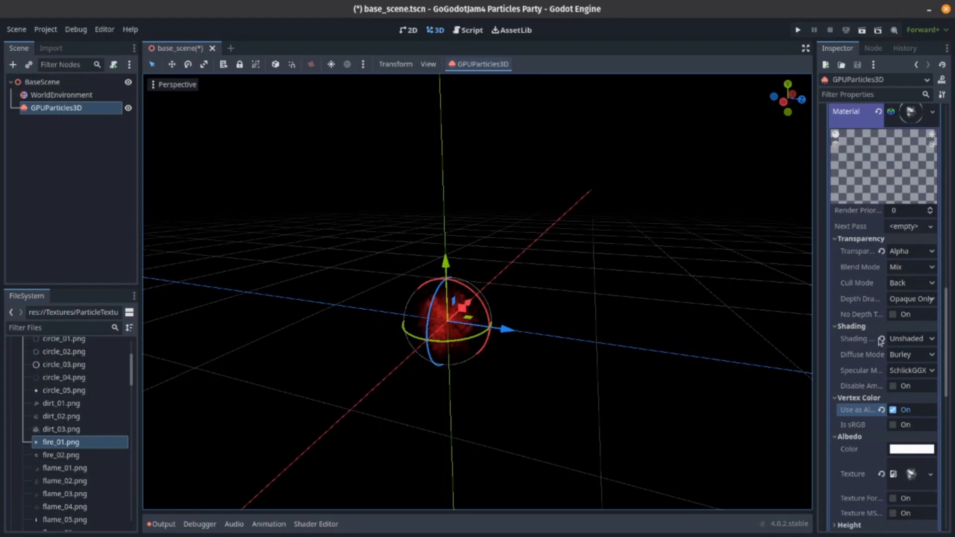
pyautogui.scroll(-5, 876, 350)
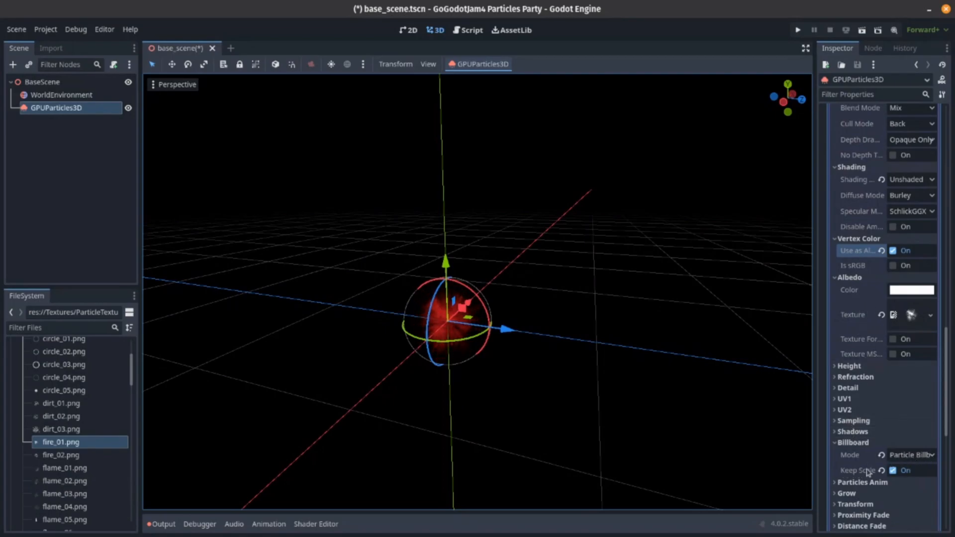
pyautogui.scroll(7, 882, 437)
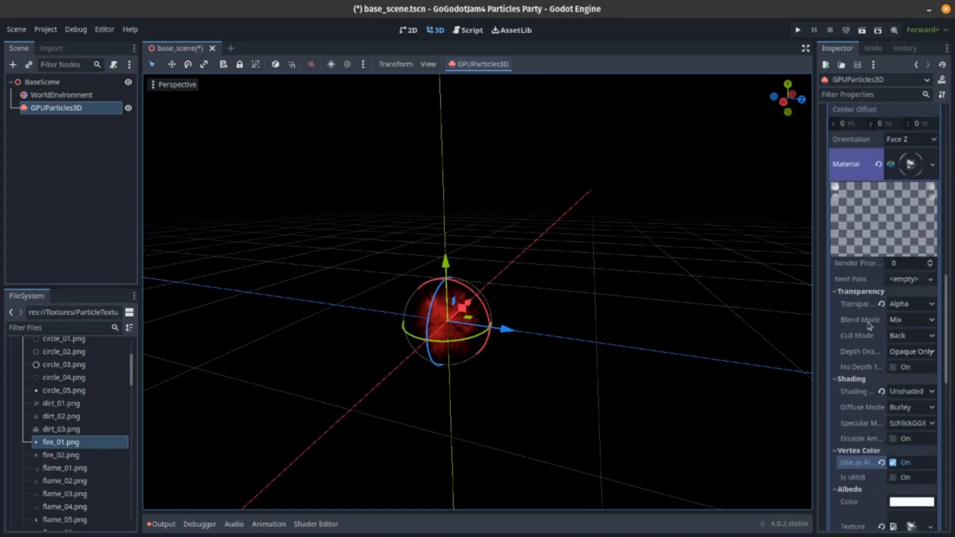
pyautogui.click(897, 327)
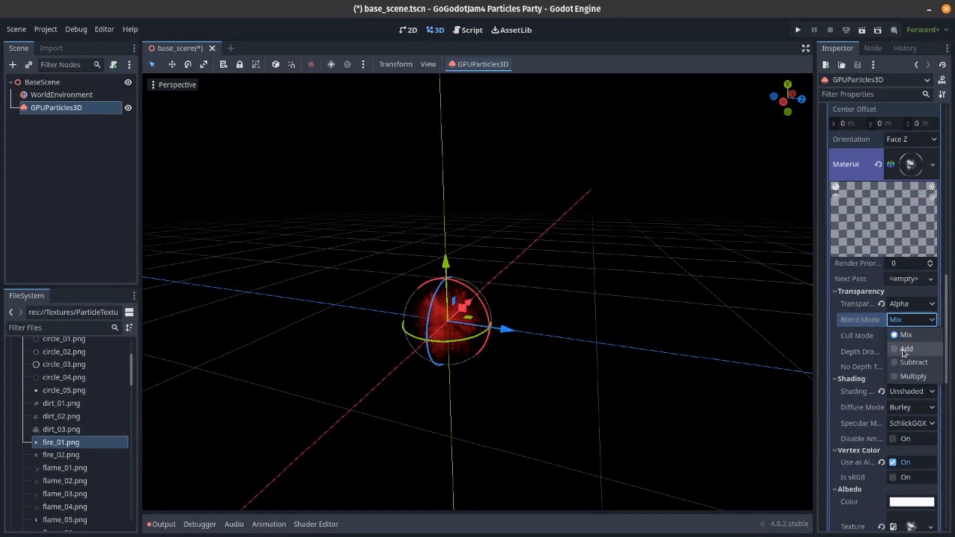
pyautogui.click(904, 349)
pyautogui.click(602, 327)
pyautogui.moveTo(601, 327)
pyautogui.mouseDown(button='right')
pyautogui.moveTo(591, 332)
pyautogui.moveTo(591, 319)
pyautogui.moveTo(592, 329)
pyautogui.mouseUp(button='right')
pyautogui.press('w')
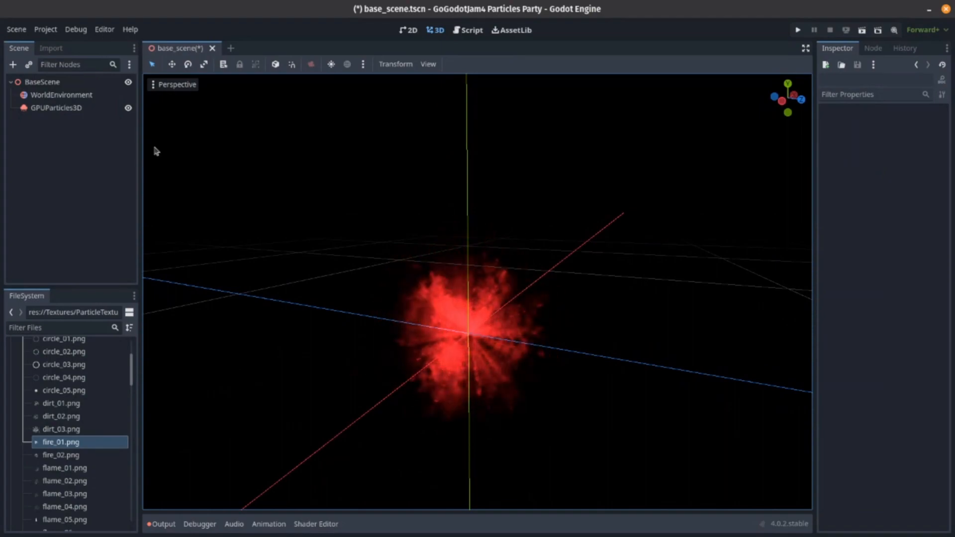
# - Reset the blend mode of the GPUParticles3D draw pass material to Mix
pyautogui.click(75, 107)
pyautogui.scroll(5, 880, 311)
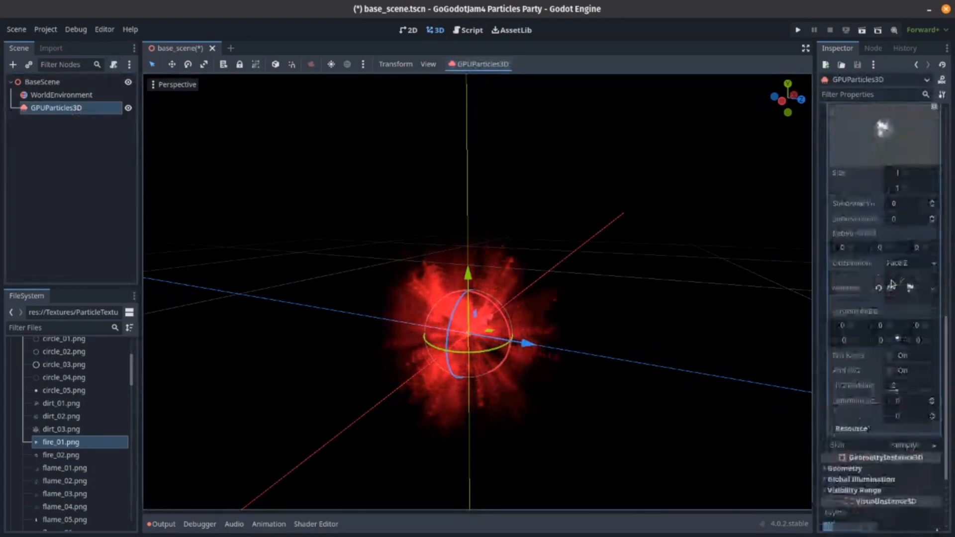
pyautogui.scroll(-6, 882, 303)
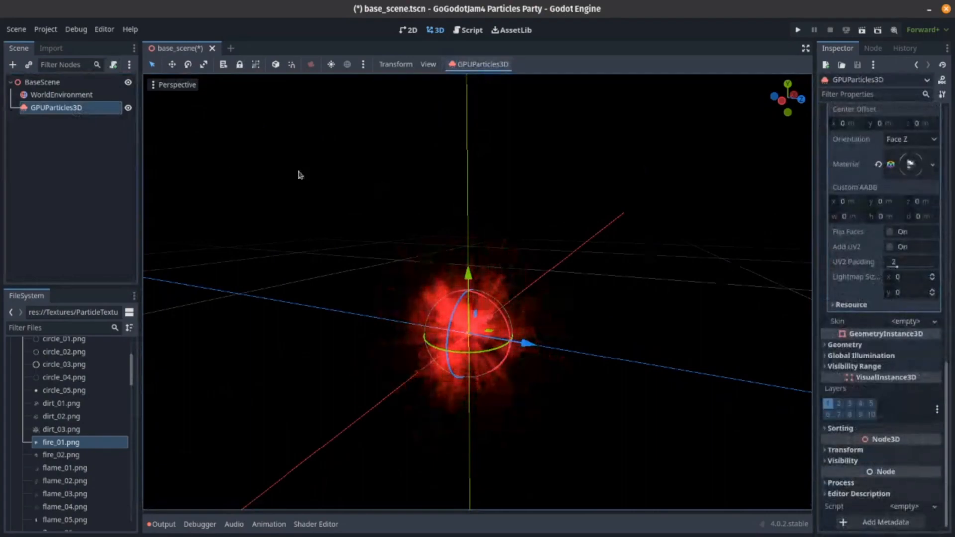
pyautogui.click(906, 164)
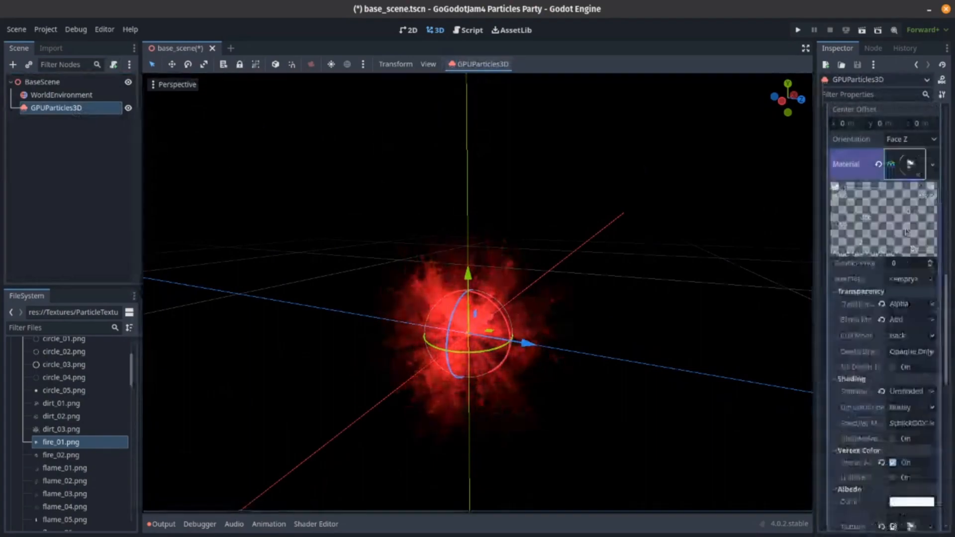
pyautogui.click(881, 320)
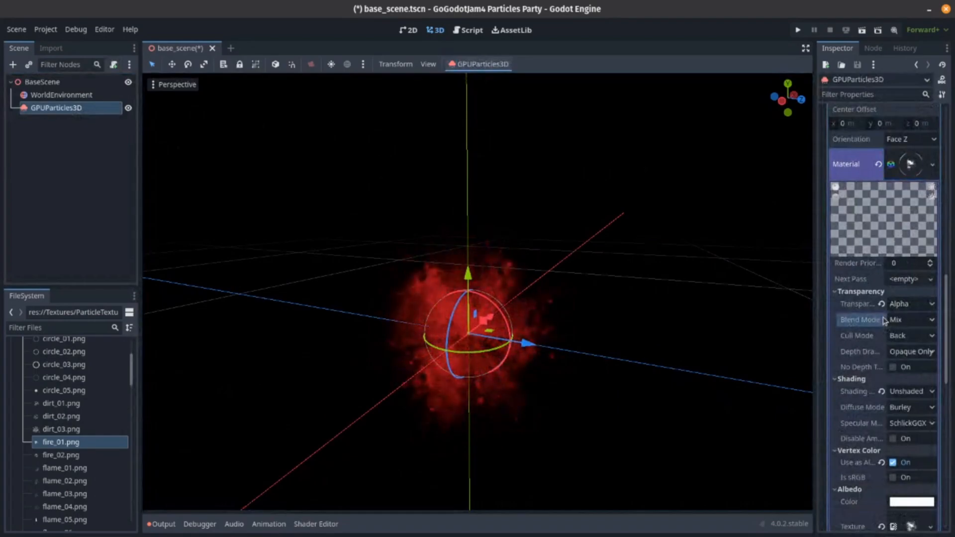
# - Restore the process material's Scale Min to its default of 1
pyautogui.scroll(2, 879, 324)
pyautogui.scroll(10, 880, 324)
pyautogui.scroll(3, 879, 320)
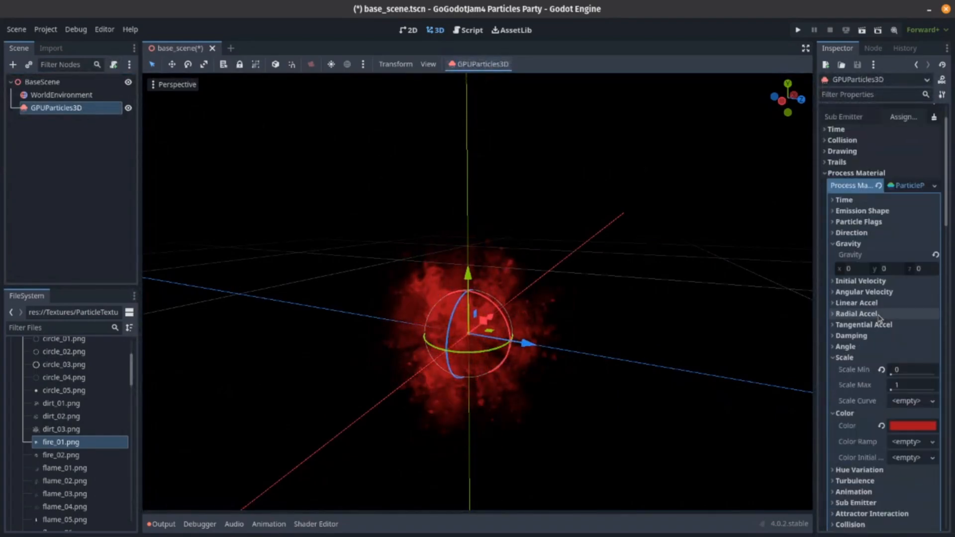
pyautogui.click(859, 359)
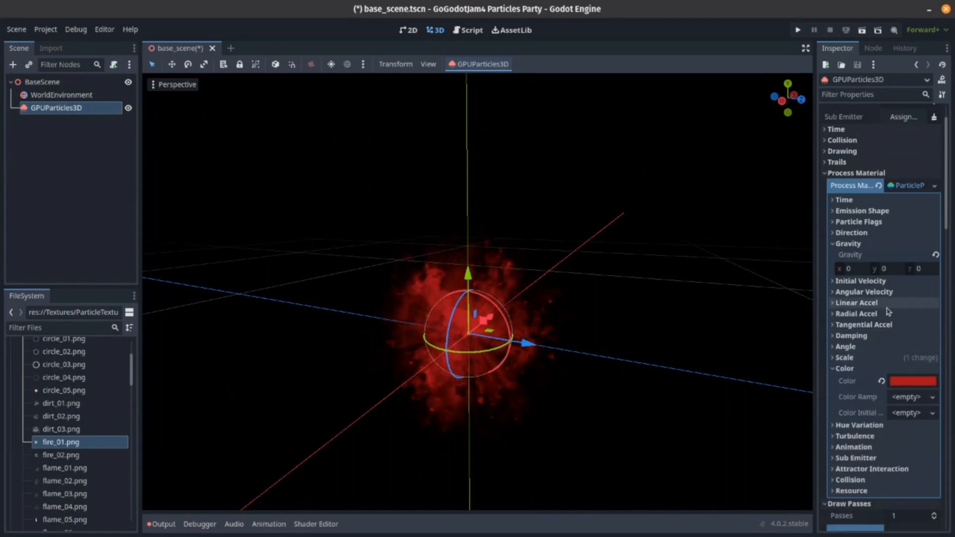
pyautogui.click(887, 358)
pyautogui.click(882, 370)
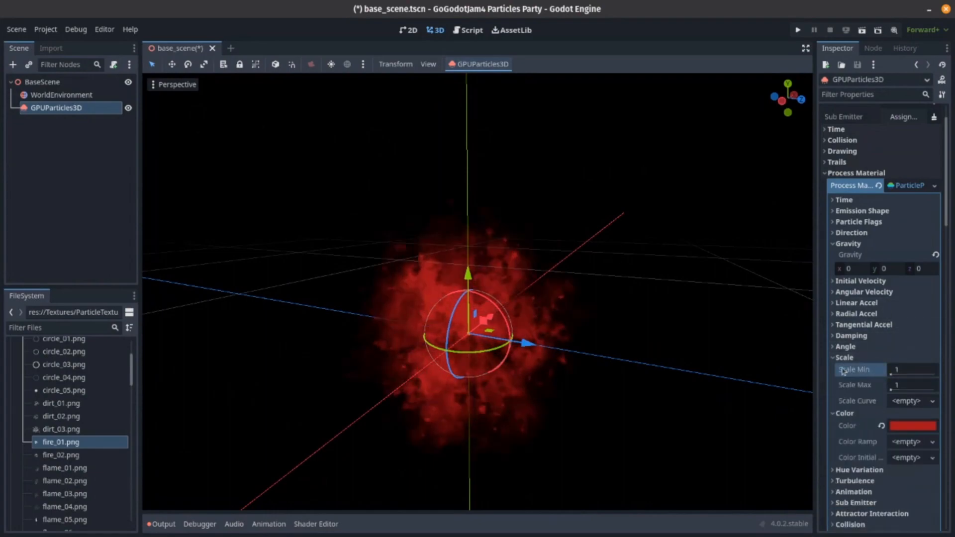
pyautogui.moveTo(591, 331)
pyautogui.mouseDown(button='middle')
pyautogui.moveTo(595, 317)
pyautogui.moveTo(594, 328)
pyautogui.mouseUp(button='middle')
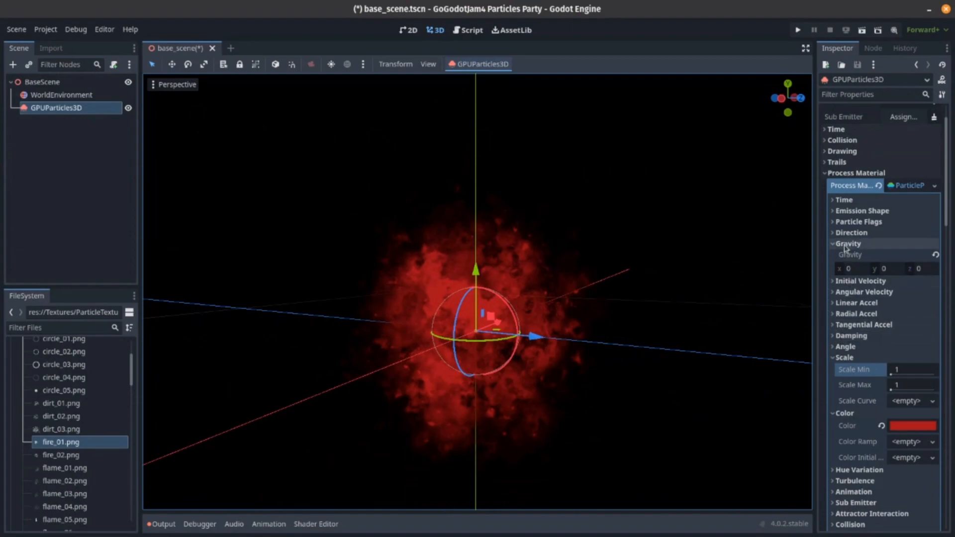
# - Set the process material's Angle Min to -90° and Angle Max to 90°
pyautogui.click(848, 346)
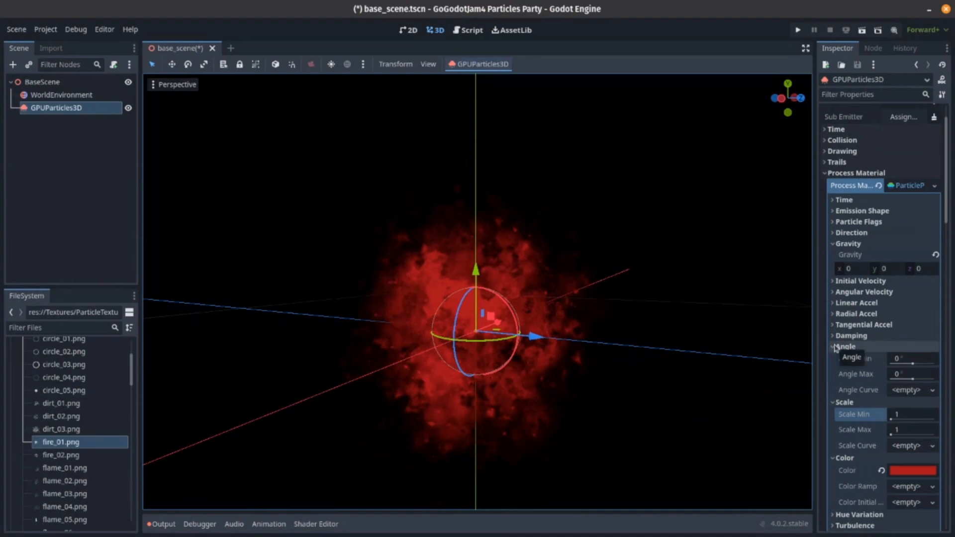
pyautogui.click(912, 359)
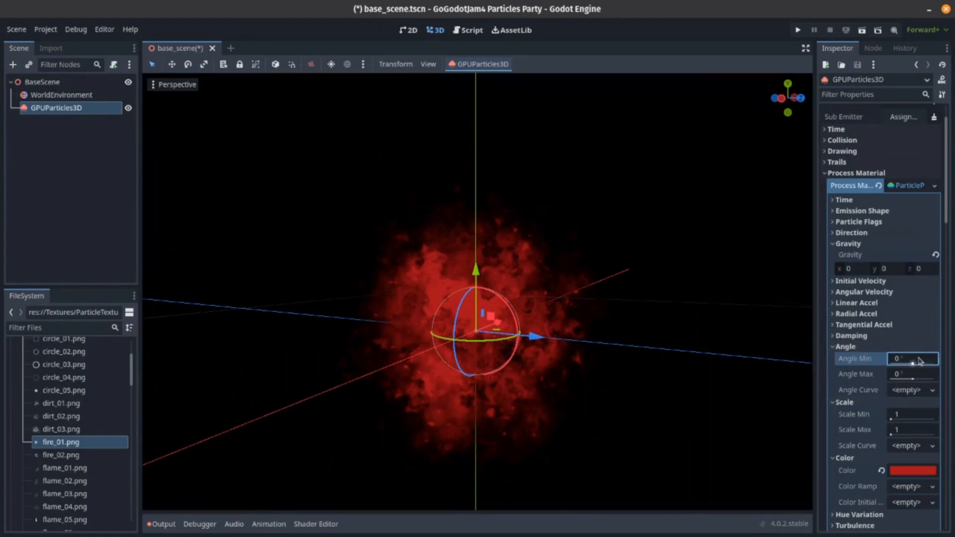
pyautogui.write('-90')
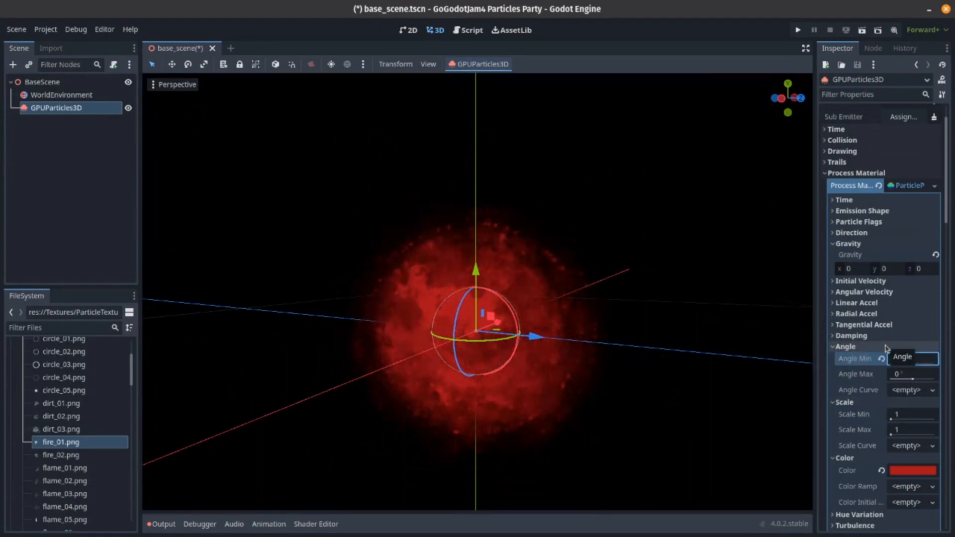
pyautogui.press('Return')
pyautogui.click(885, 377)
pyautogui.write('90')
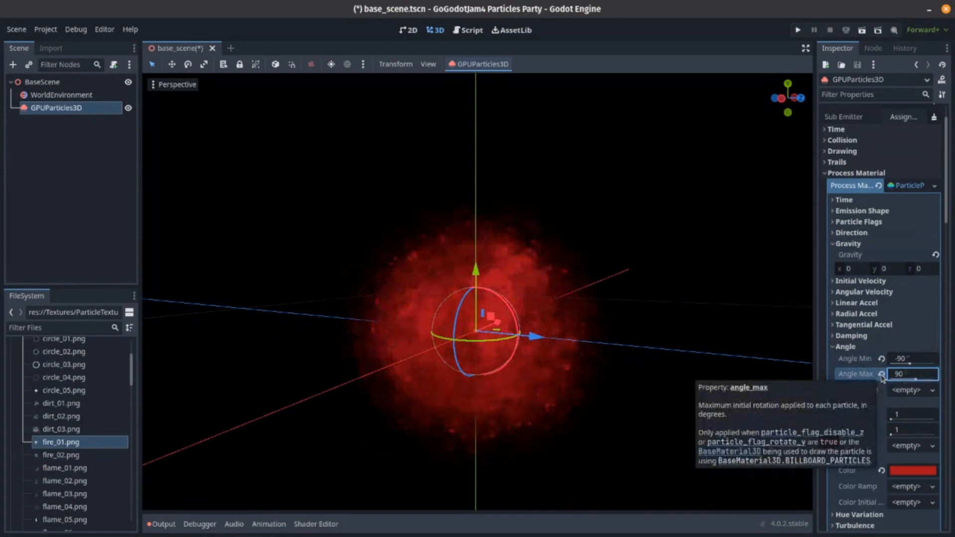
pyautogui.press('Return')
# - Set the particle amount of GPUParticles3D to 1
pyautogui.scroll(2, 873, 245)
pyautogui.click(899, 137)
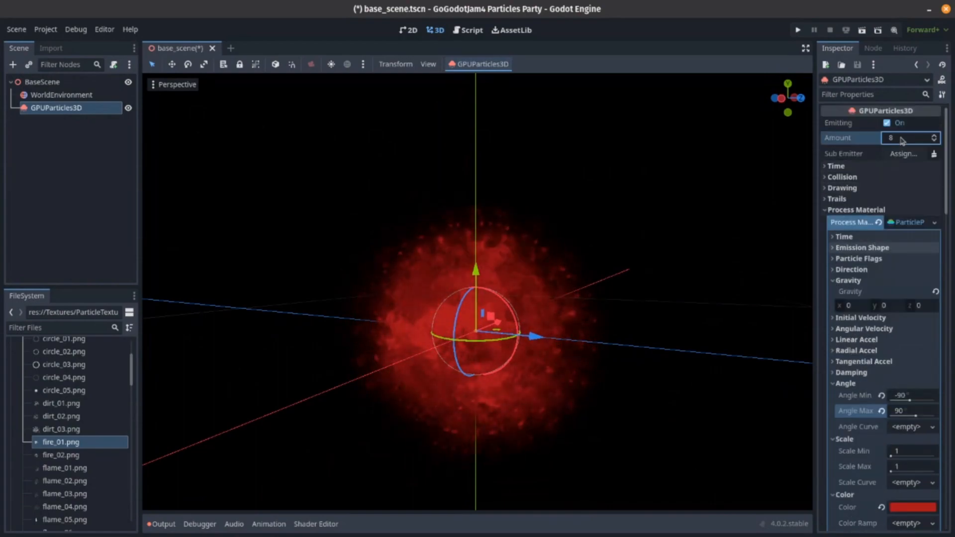
pyautogui.write('1')
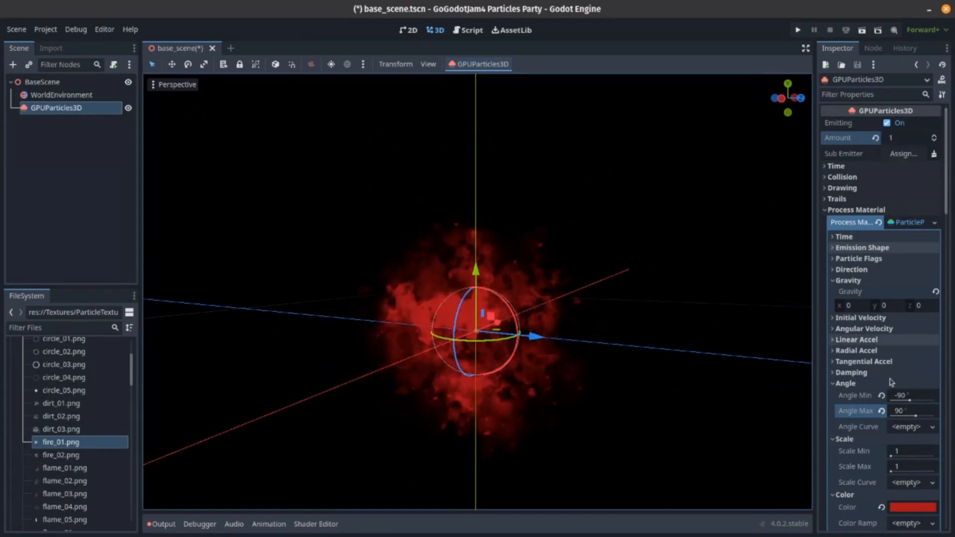
# - Set the process material's Angle Min to -180° and Angle Max to 180°
pyautogui.click(903, 396)
pyautogui.write('-')
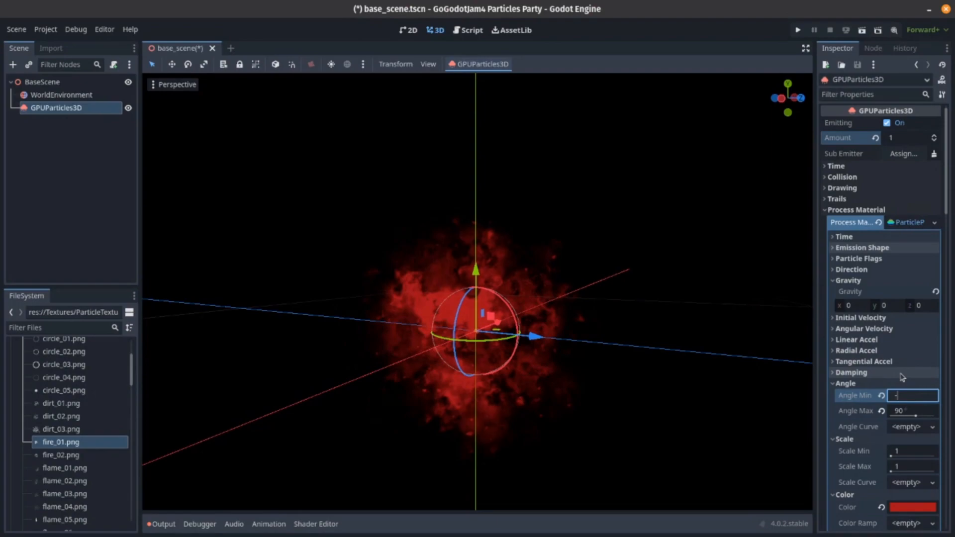
pyautogui.write('180')
pyautogui.press('Tab')
pyautogui.write('18')
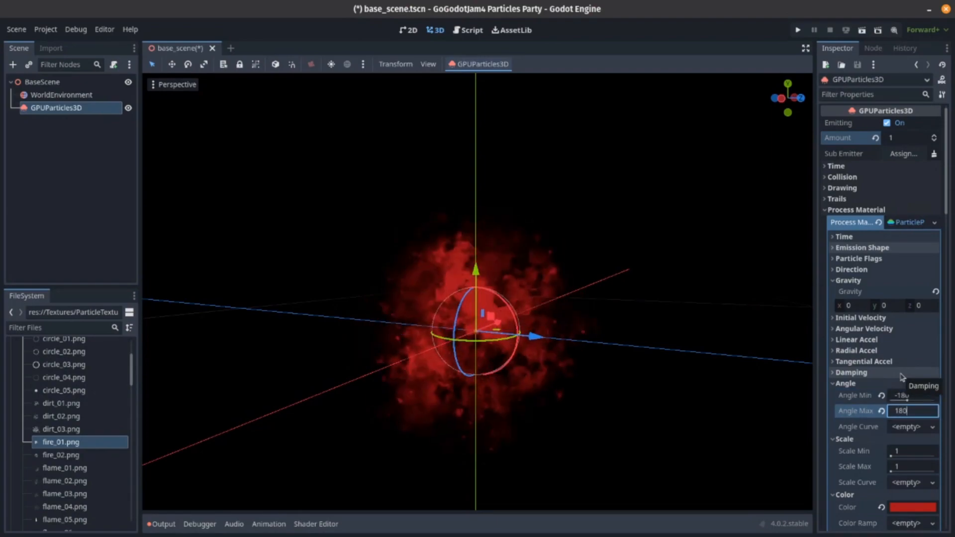
pyautogui.write('0')
pyautogui.press('Return')
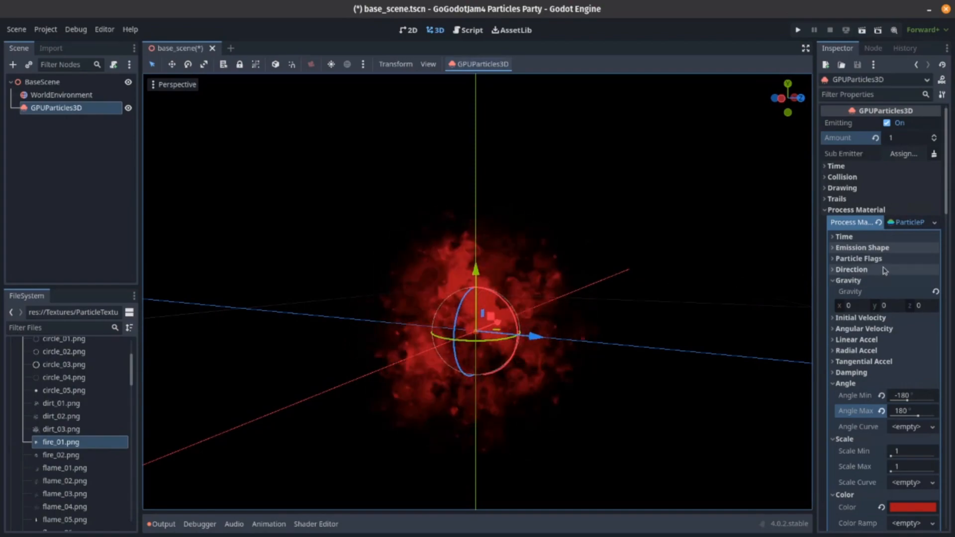
# - Restore the particle amount to 8 and deselect the GPUParticles3D node
pyautogui.click(898, 137)
pyautogui.write('8')
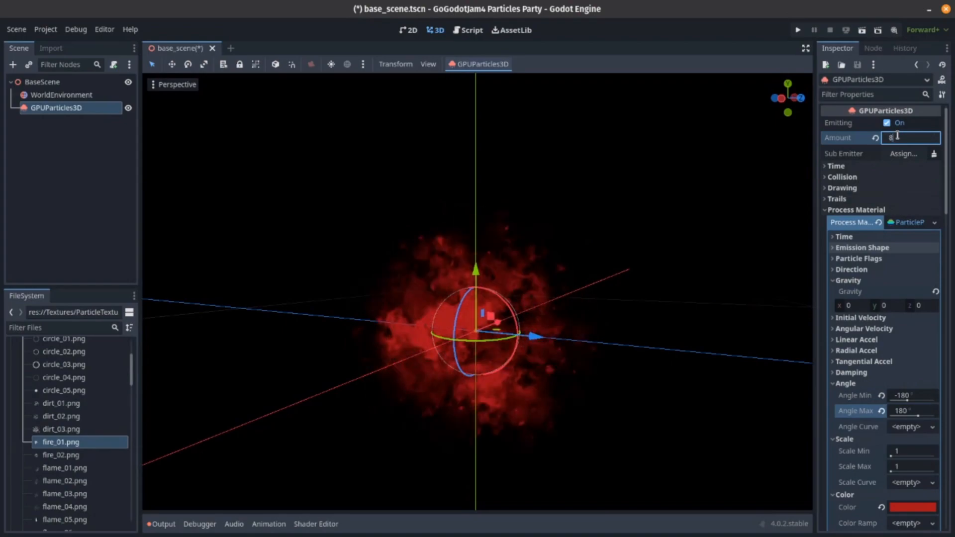
pyautogui.press('Return')
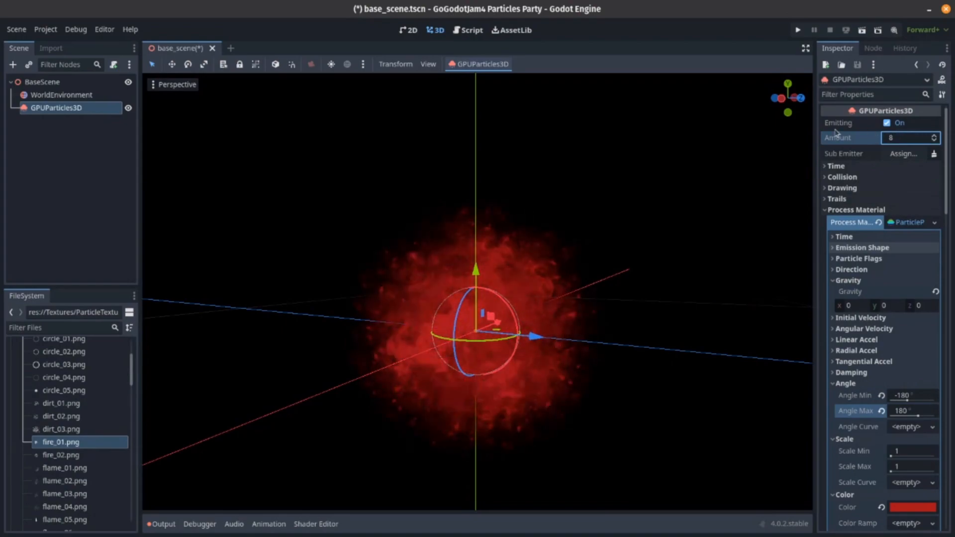
pyautogui.click(79, 254)
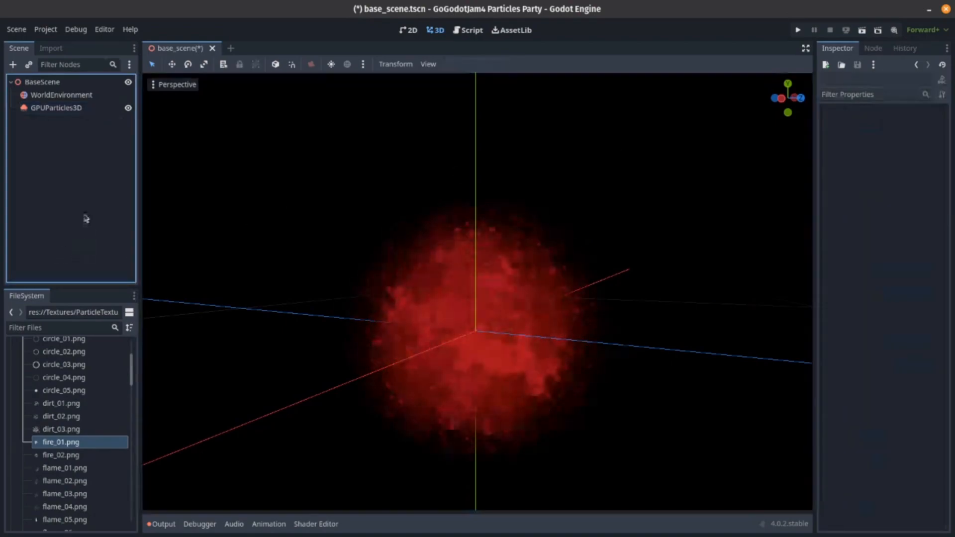
# - Set the Blend Mode of the GPUParticles3D draw pass mesh's material to Add and deselect the node
pyautogui.click(66, 109)
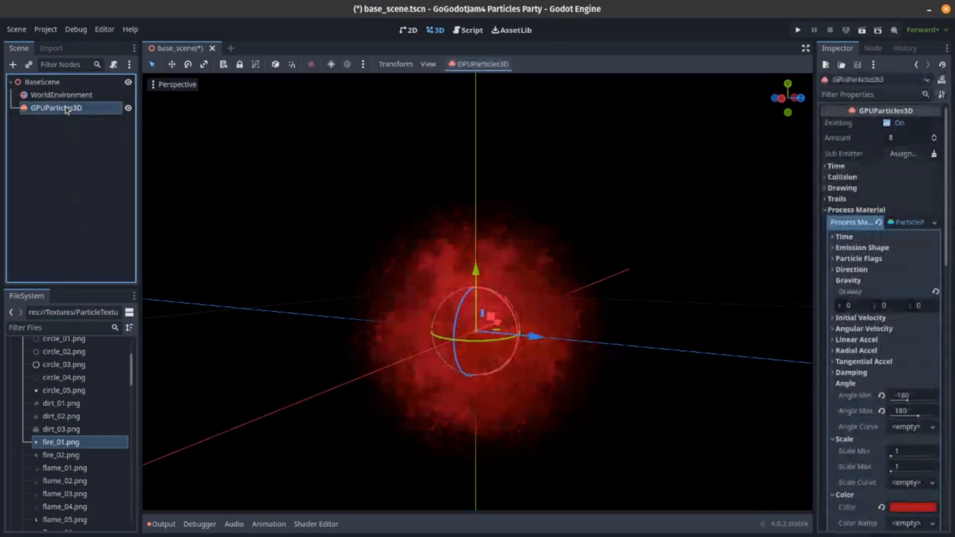
pyautogui.scroll(-10, 885, 348)
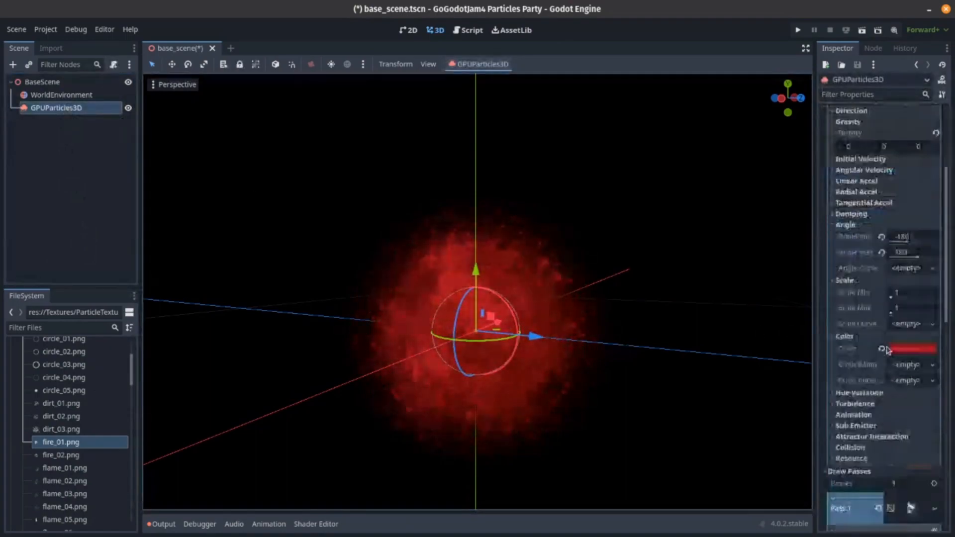
pyautogui.scroll(-5, 885, 351)
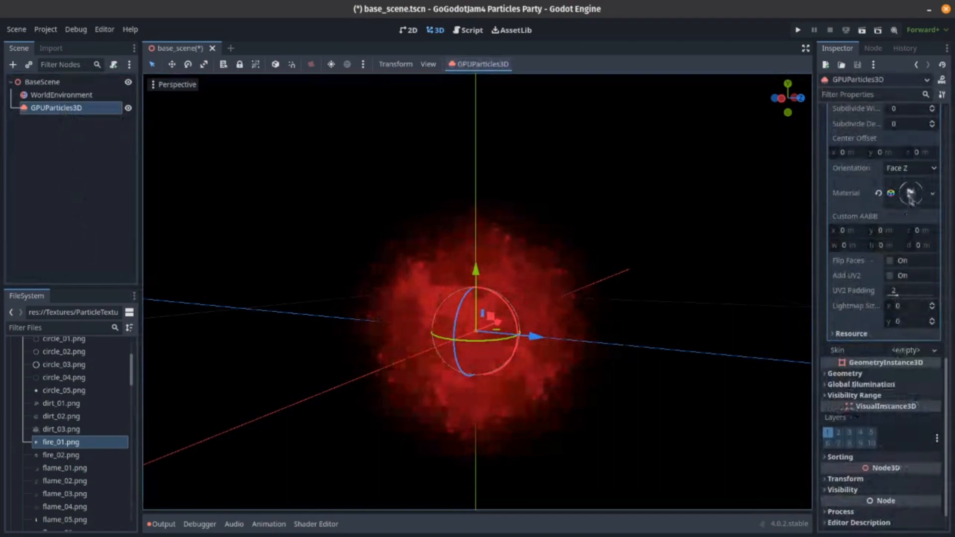
pyautogui.click(910, 193)
pyautogui.scroll(-2, 896, 297)
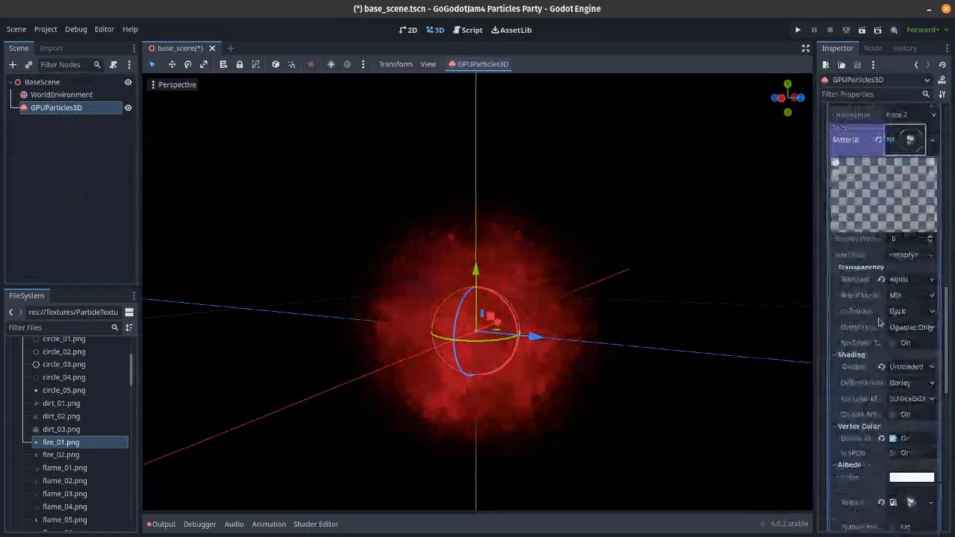
pyautogui.click(900, 296)
pyautogui.click(900, 324)
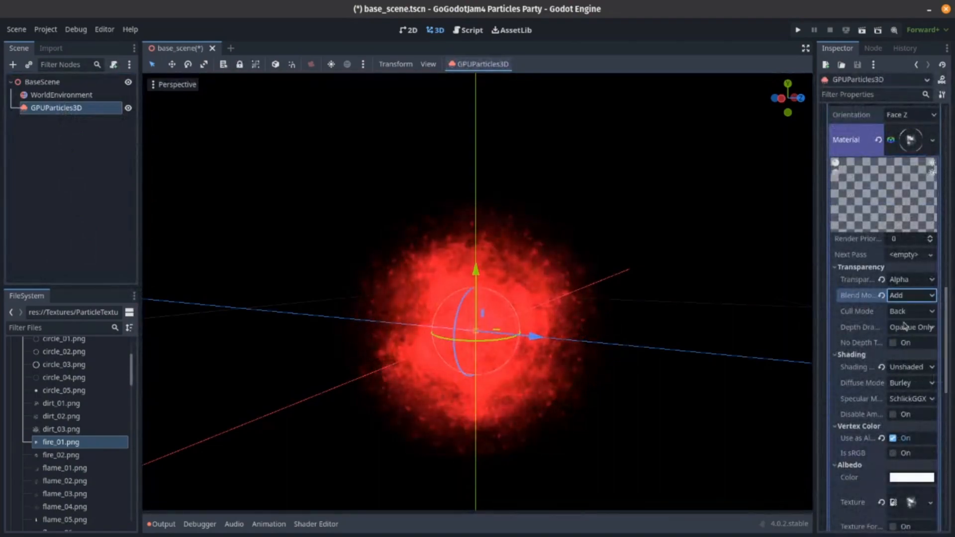
pyautogui.click(571, 219)
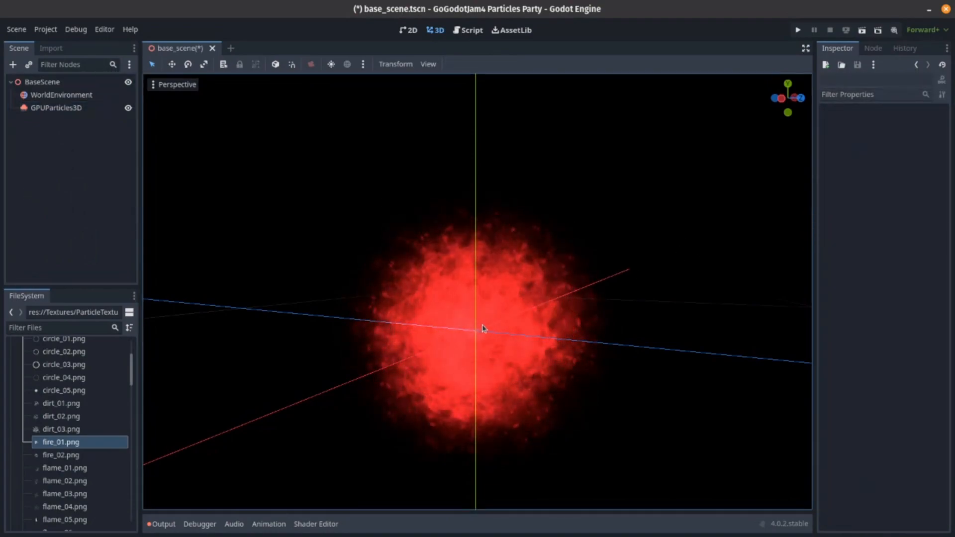
# - Assign a new GradientTexture1D to the process material's Color Ramp, open its gradient, and reset the base Color to white
pyautogui.click(56, 107)
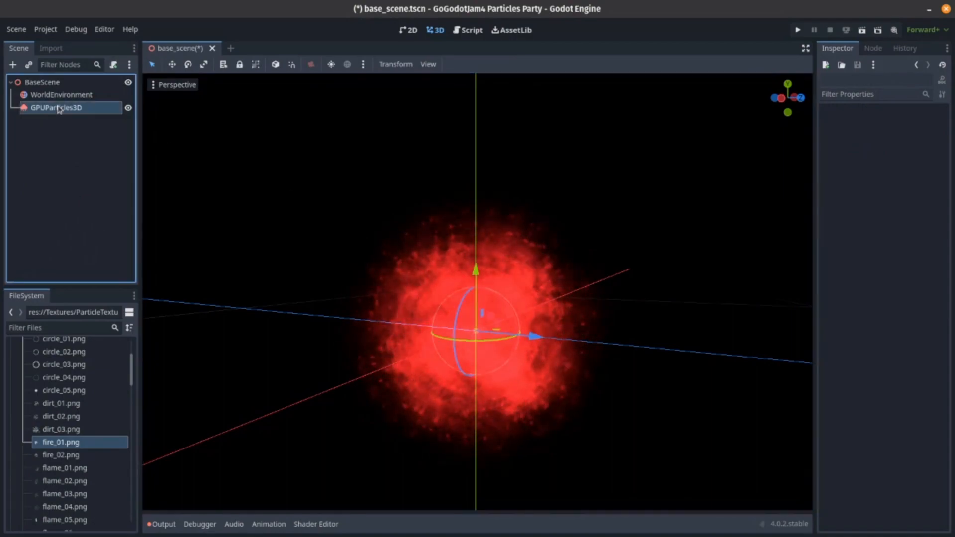
pyautogui.scroll(10, 888, 238)
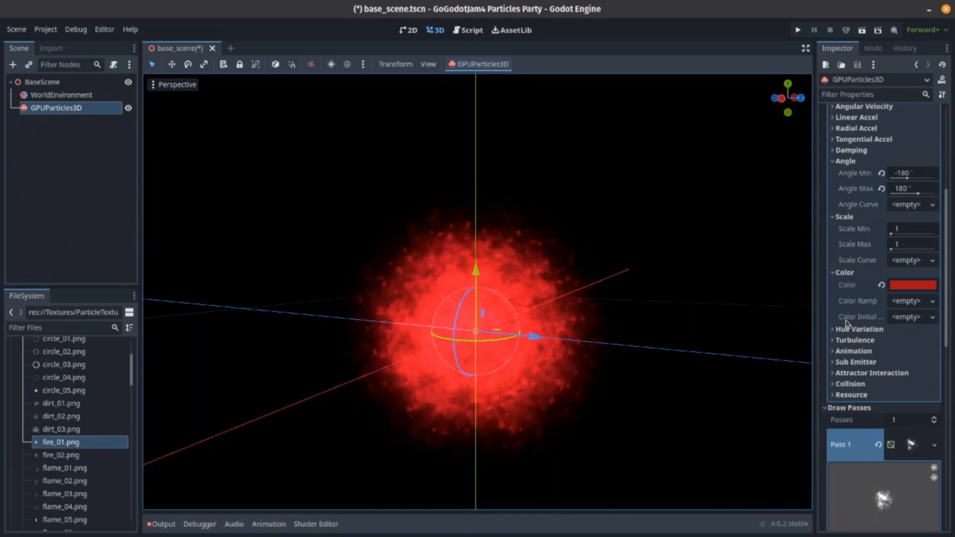
pyautogui.click(904, 260)
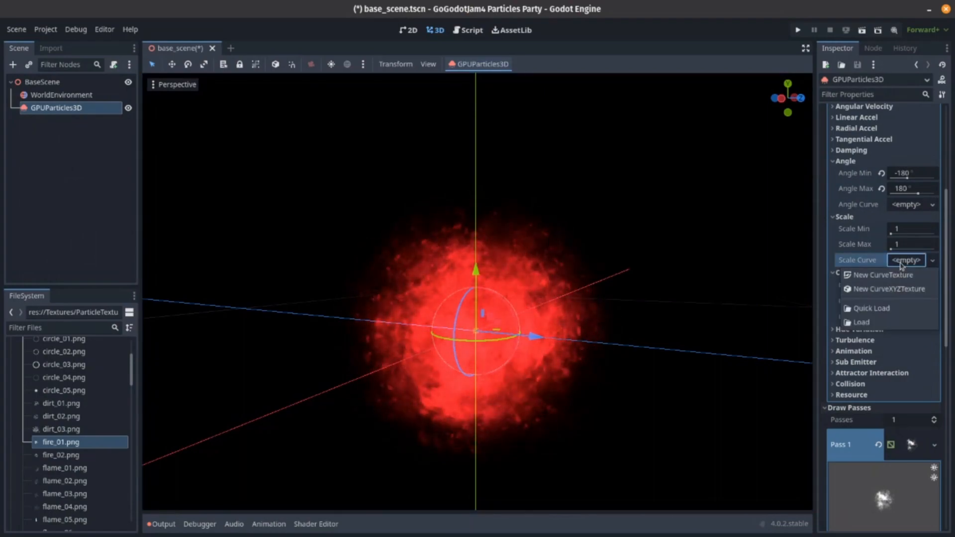
pyautogui.click(870, 268)
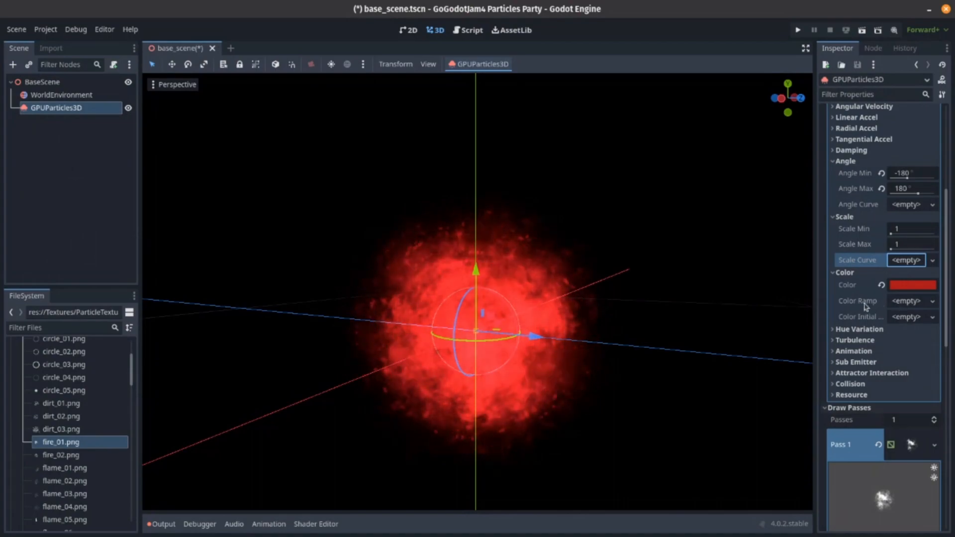
pyautogui.click(907, 302)
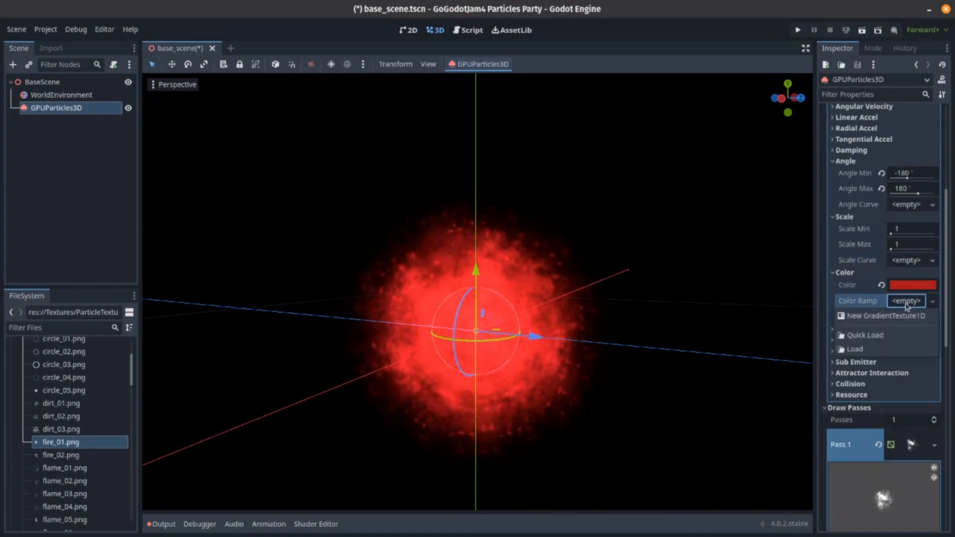
pyautogui.click(885, 320)
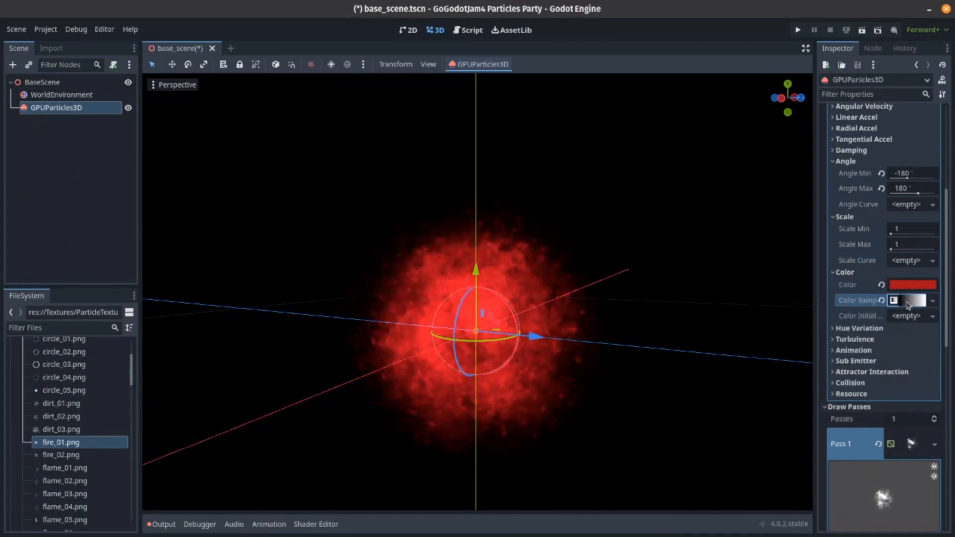
pyautogui.click(907, 301)
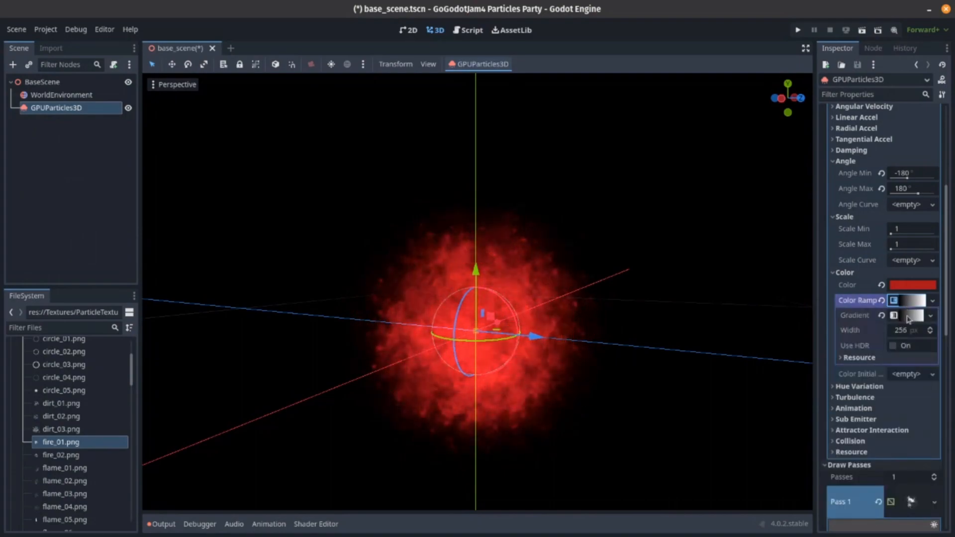
pyautogui.click(908, 315)
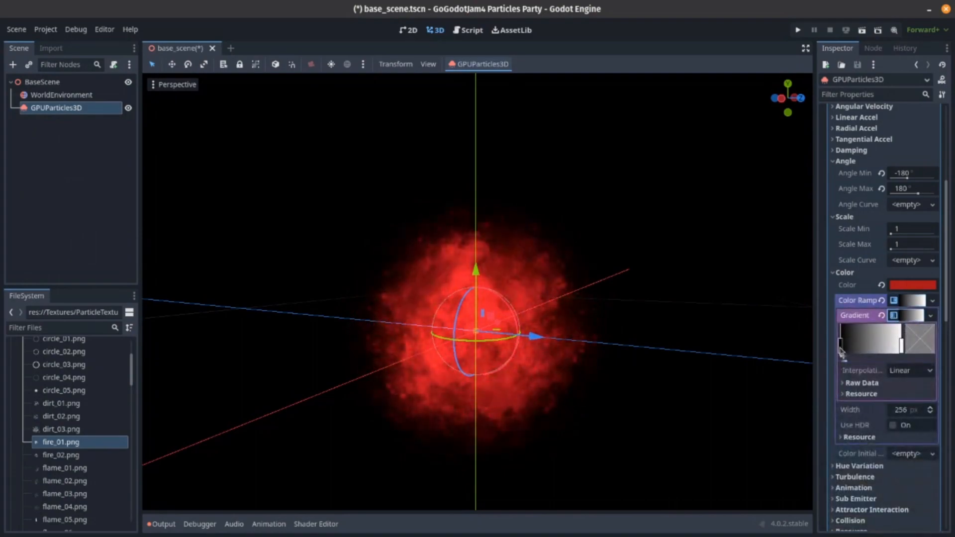
pyautogui.click(840, 348)
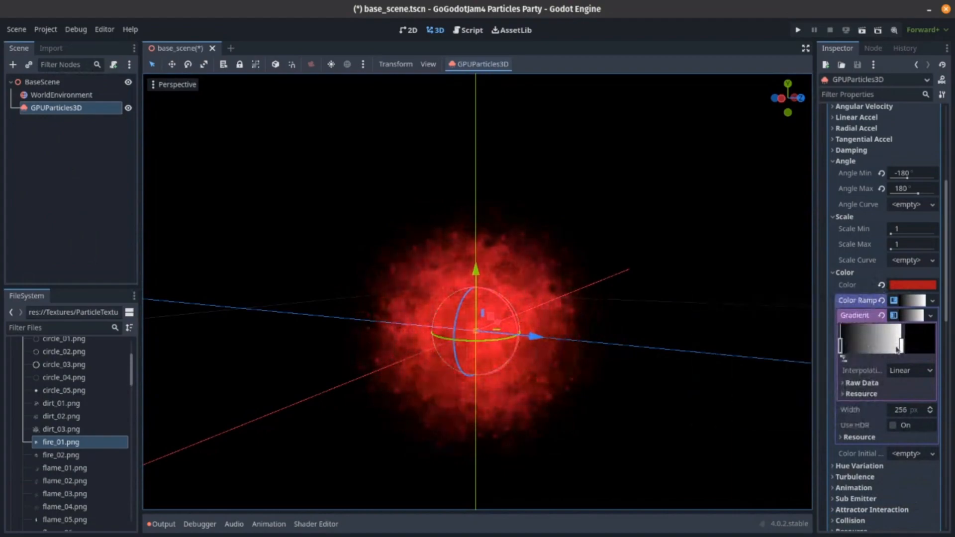
pyautogui.click(881, 285)
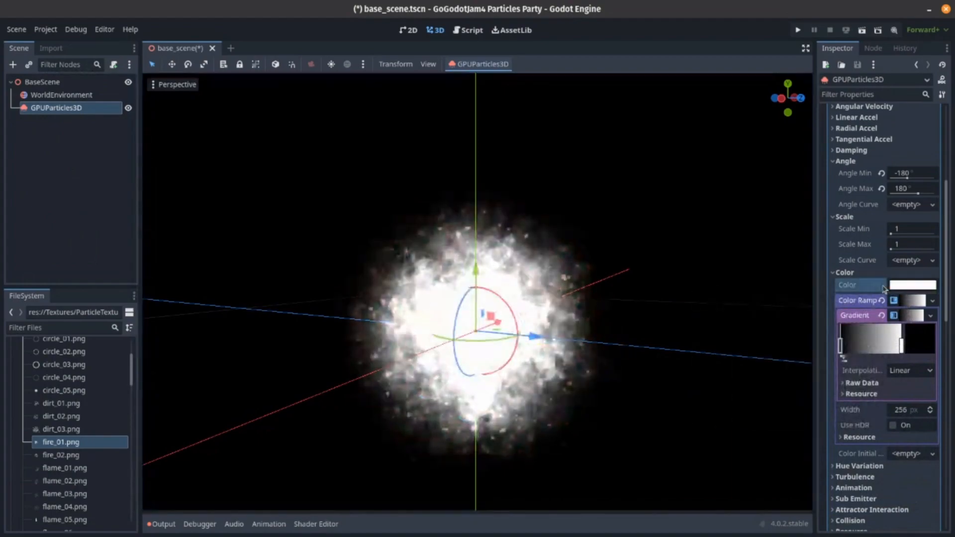
# - Set the end color of the Color Ramp gradient to the red swatch
pyautogui.click(902, 347)
pyautogui.click(917, 347)
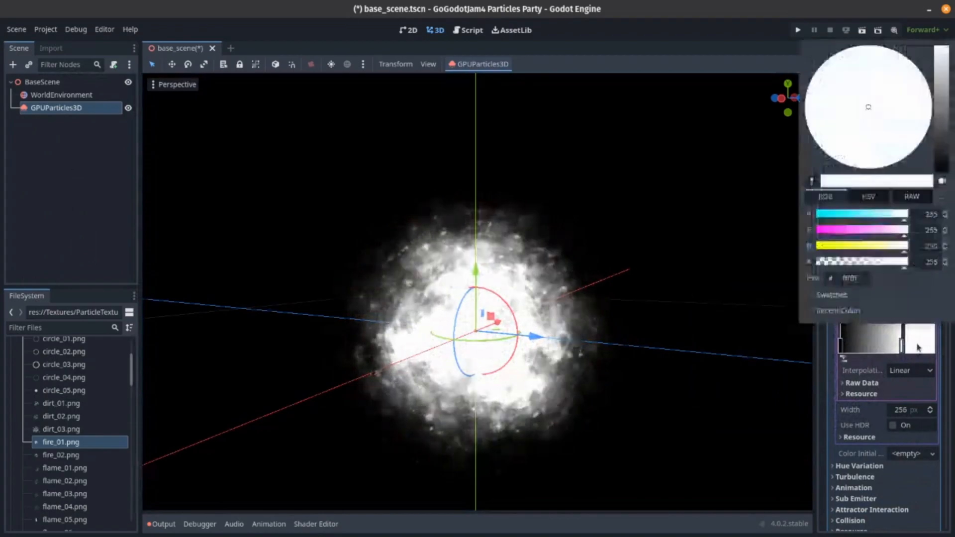
pyautogui.click(831, 295)
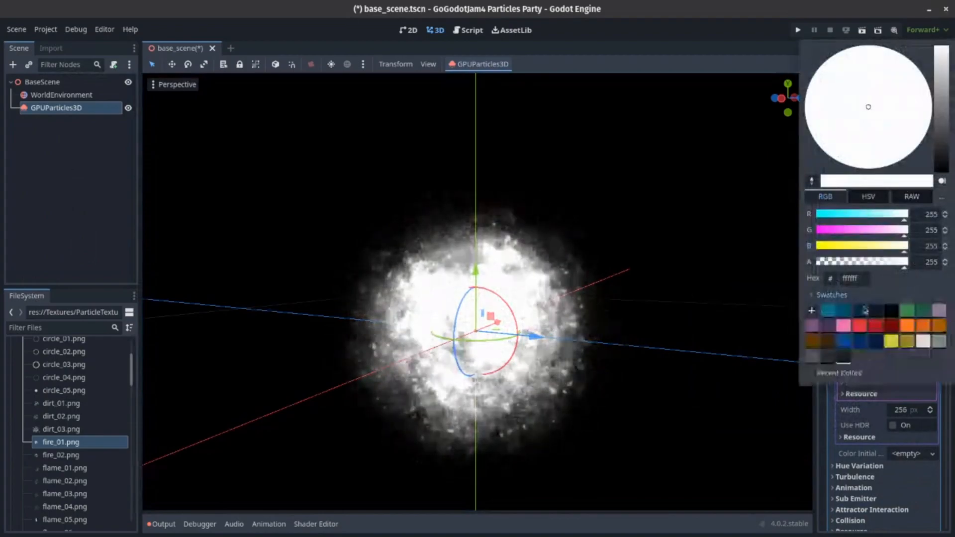
pyautogui.click(884, 329)
pyautogui.press('Escape')
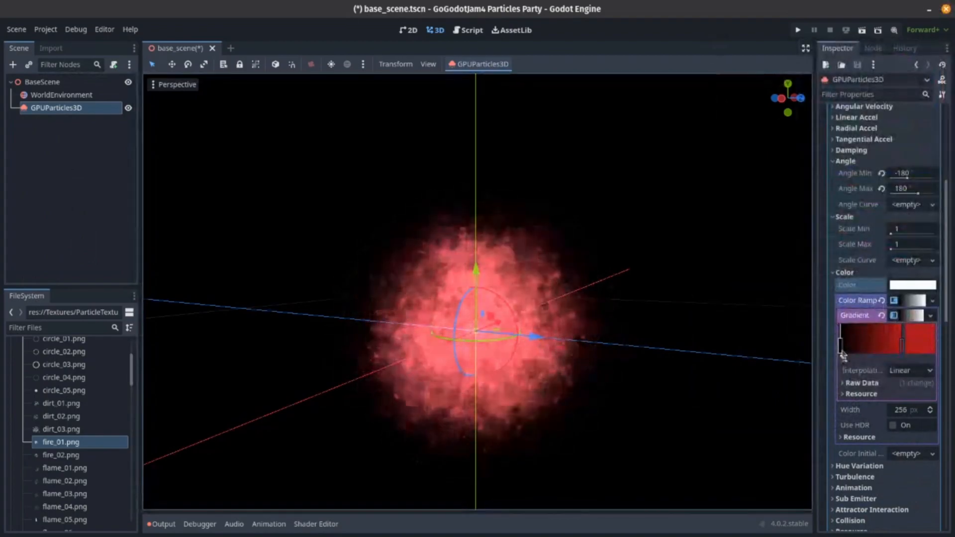
# - Set the start color of the Color Ramp gradient to the pink swatch, hex ef6ab7
pyautogui.click(841, 348)
pyautogui.click(918, 347)
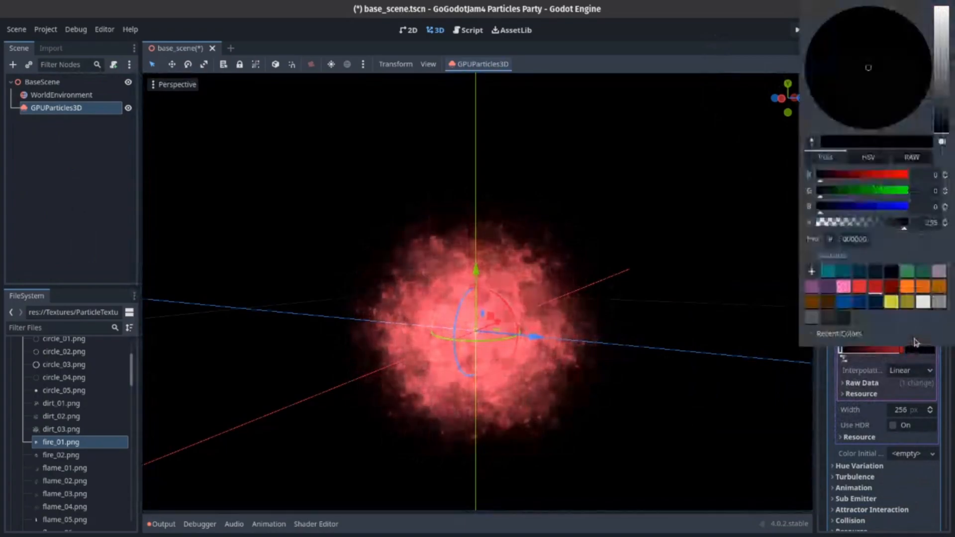
pyautogui.click(843, 286)
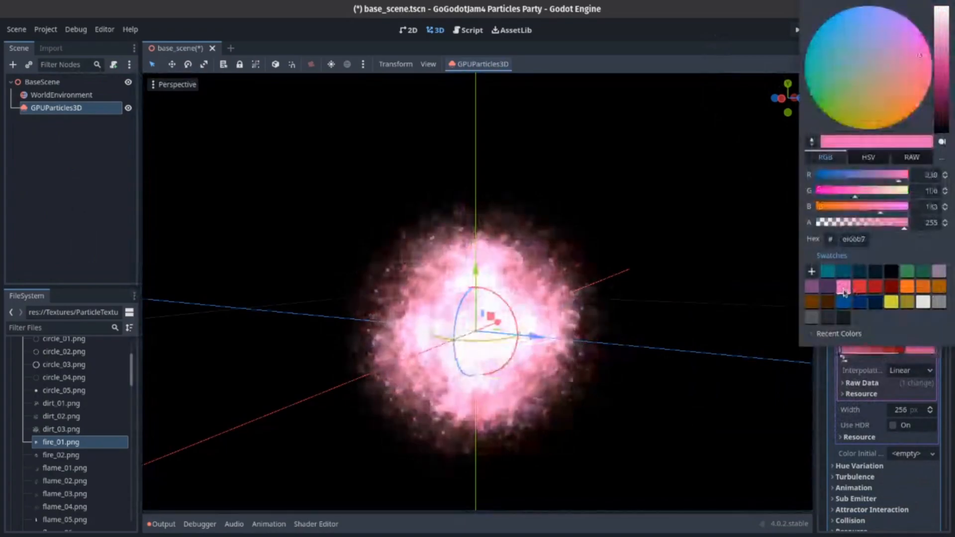
pyautogui.click(665, 51)
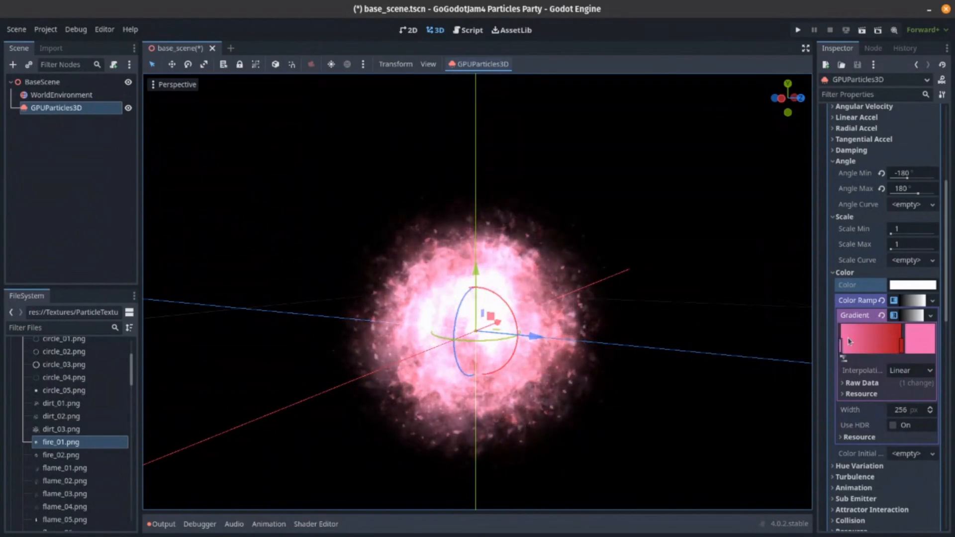
# - Add a pink stop just after the gradient's start and set the first stop's alpha to 0
pyautogui.moveTo(841, 350); pyautogui.dragTo(851, 351)
pyautogui.click(841, 348)
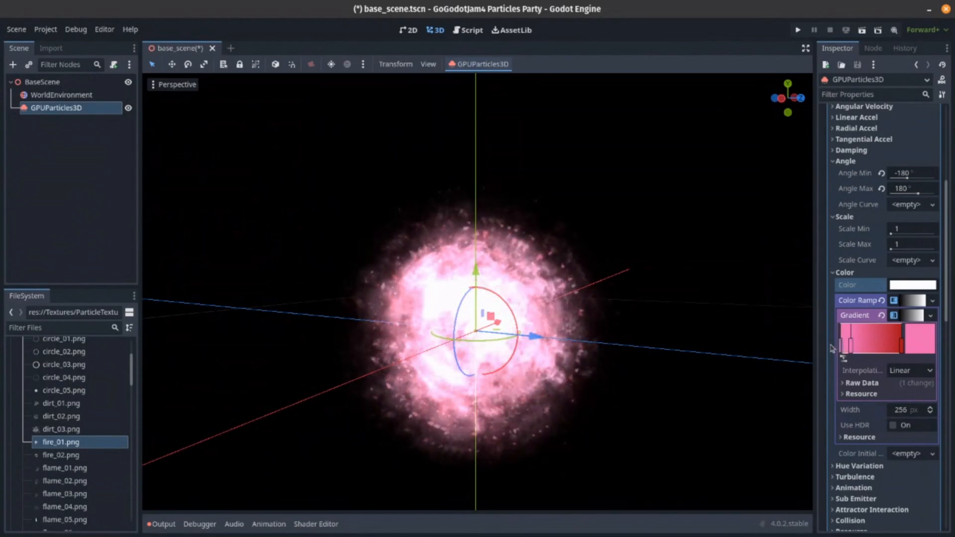
pyautogui.click(920, 350)
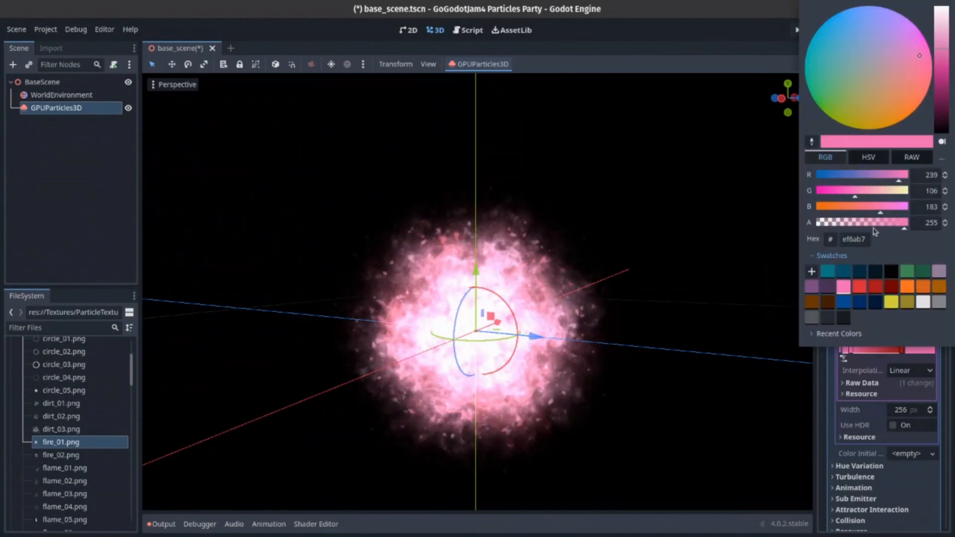
pyautogui.click(819, 223)
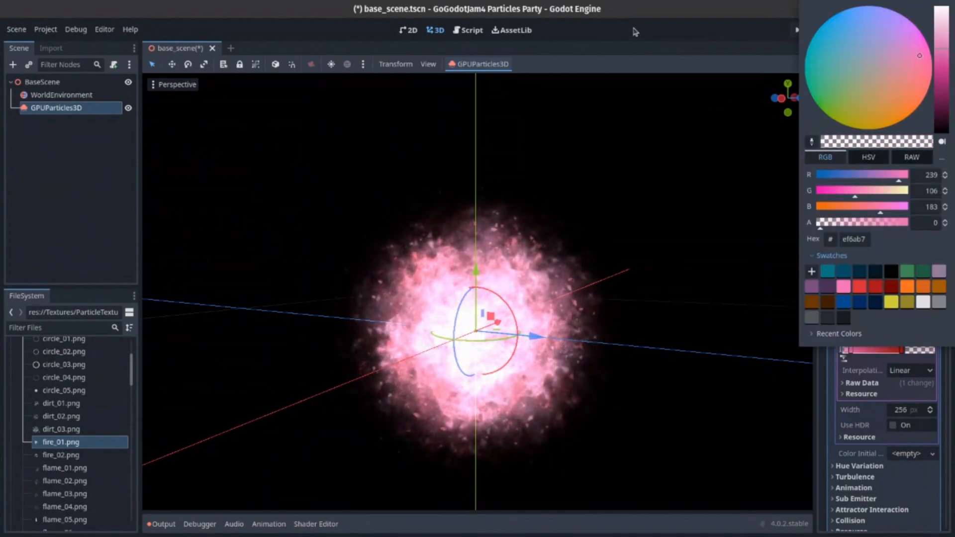
pyautogui.click(636, 33)
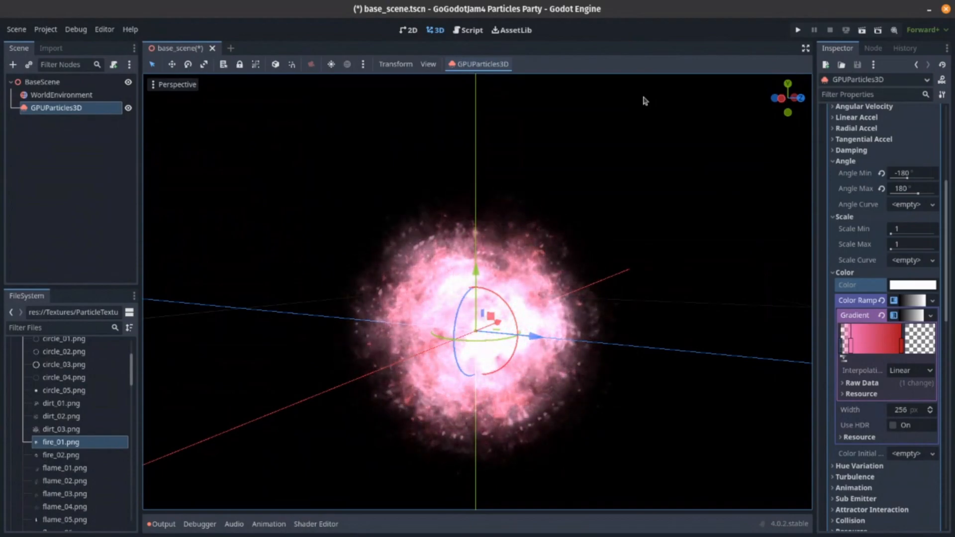
# - Add a red stop just before the gradient's end and set the last stop's alpha to 0
pyautogui.doubleClick(903, 350)
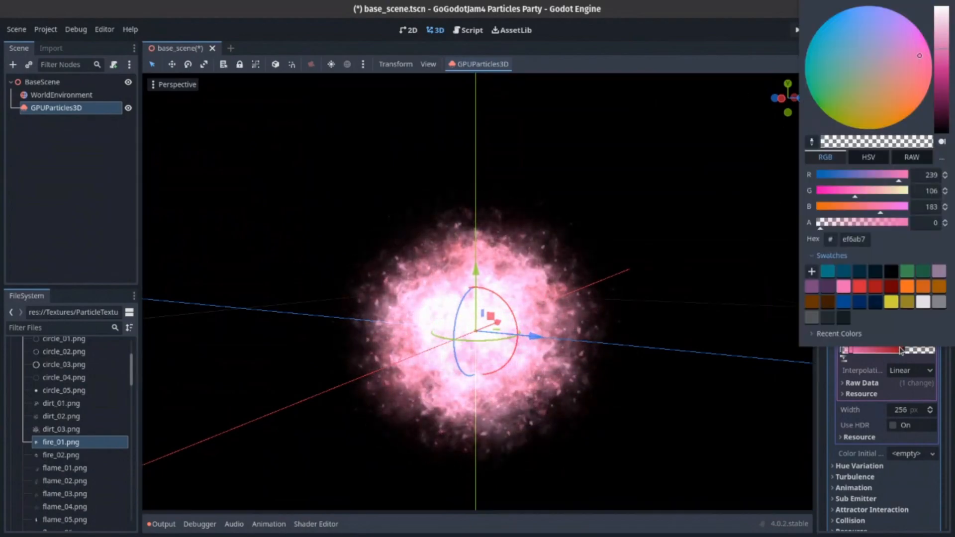
pyautogui.click(905, 359)
pyautogui.moveTo(903, 349); pyautogui.dragTo(896, 348)
pyautogui.click(904, 352)
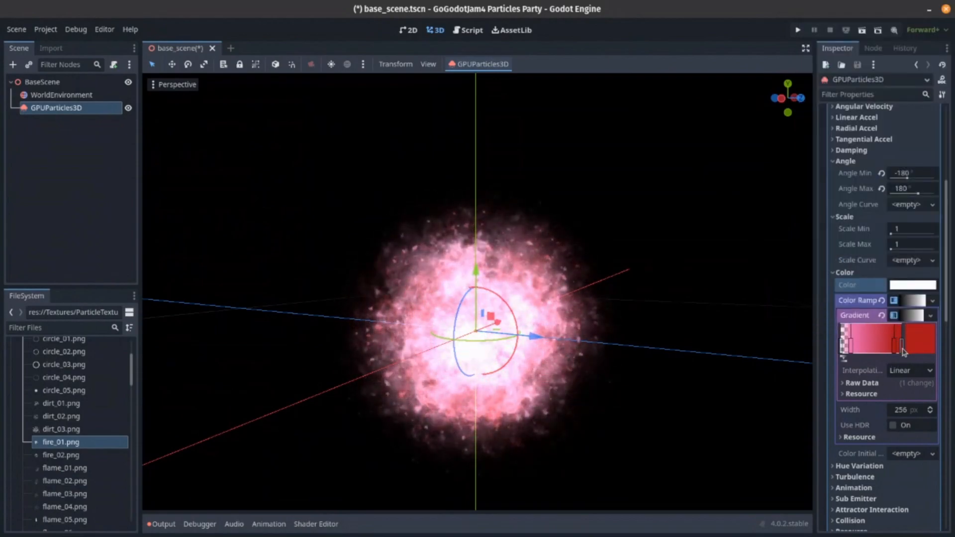
pyautogui.click(916, 345)
pyautogui.moveTo(905, 228); pyautogui.dragTo(794, 214)
pyautogui.click(680, 29)
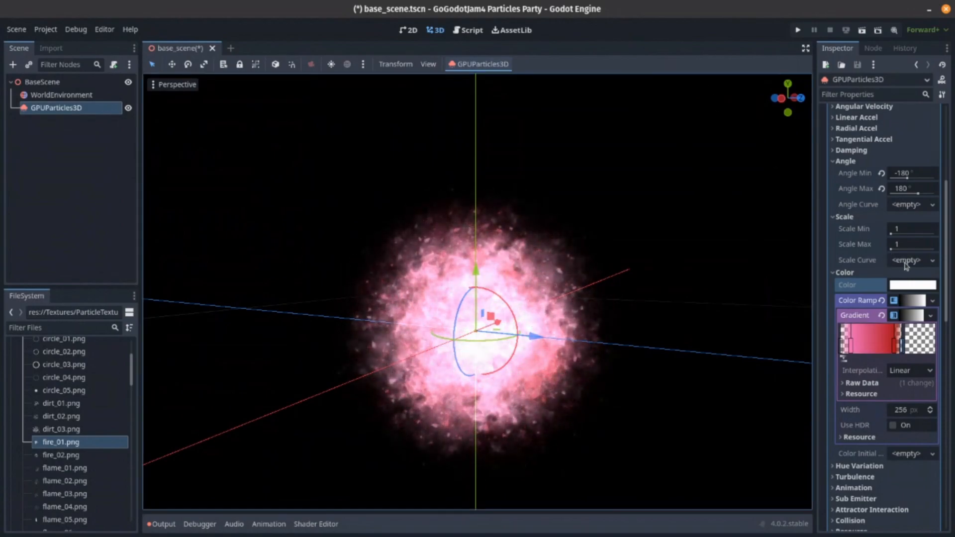
# - Assign a new CurveTexture to the process material's Scale Curve and open its curve for editing
pyautogui.click(906, 261)
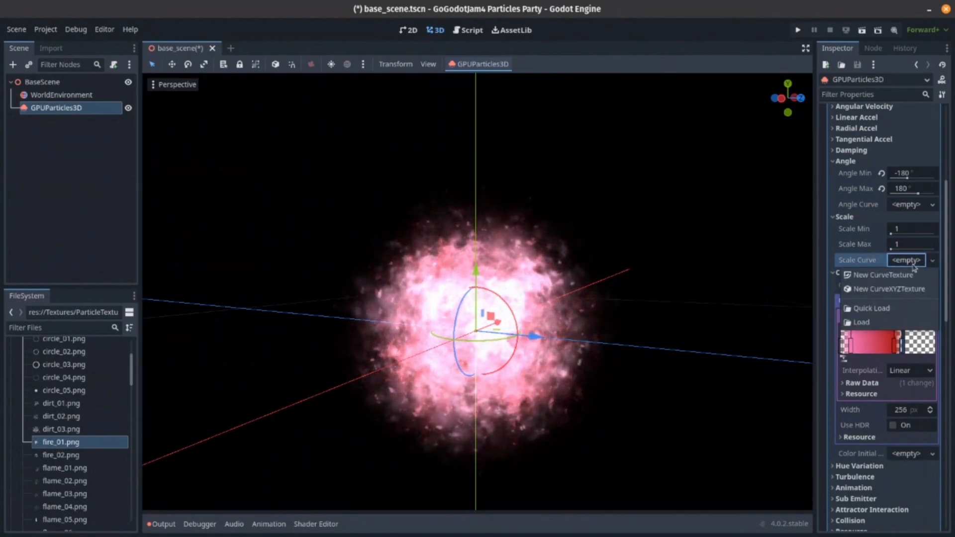
pyautogui.click(890, 275)
pyautogui.click(908, 316)
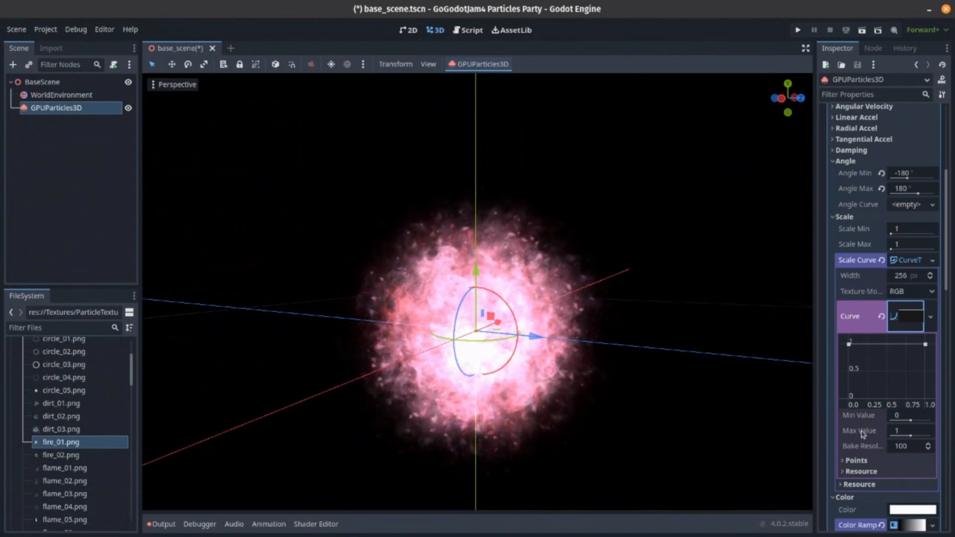
# - Add a point near each end of the scale curve at value 1, lower the outer end points, and deselect the node
pyautogui.moveTo(876, 421)
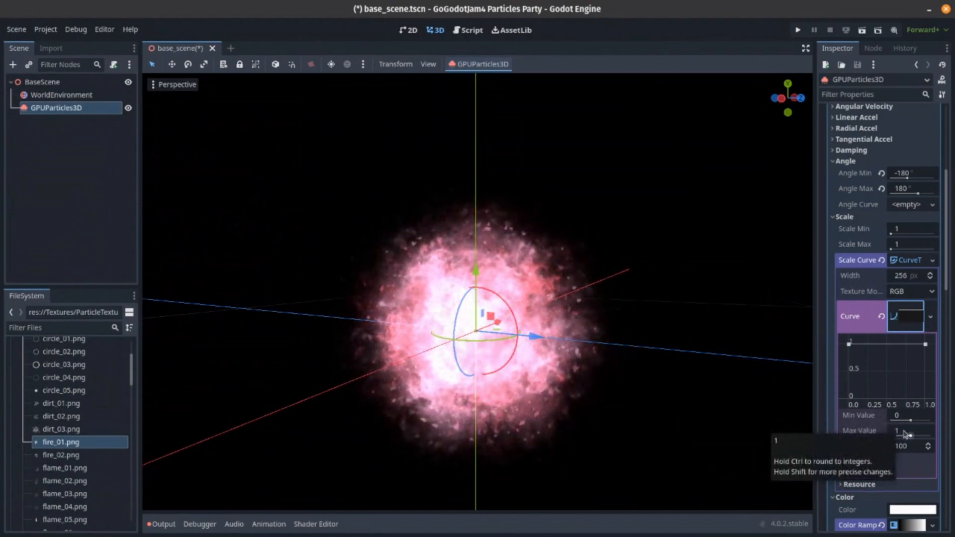
pyautogui.click(863, 345)
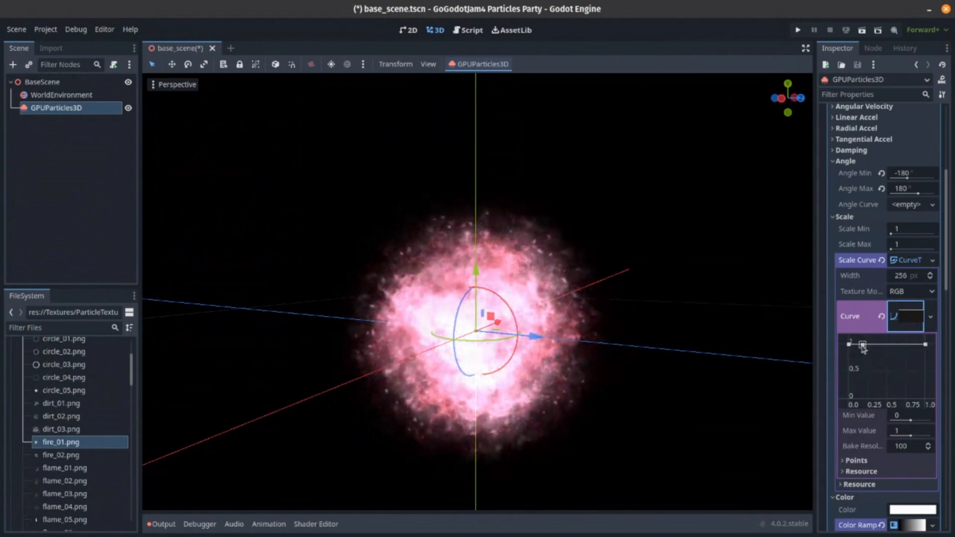
pyautogui.click(916, 345)
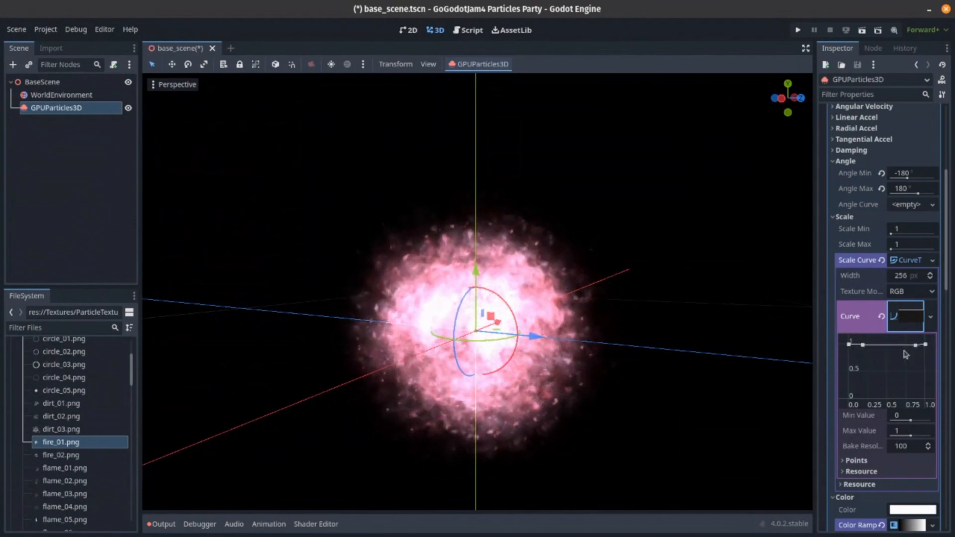
pyautogui.moveTo(849, 345); pyautogui.dragTo(849, 374)
pyautogui.moveTo(916, 347); pyautogui.dragTo(933, 403)
pyautogui.click(77, 170)
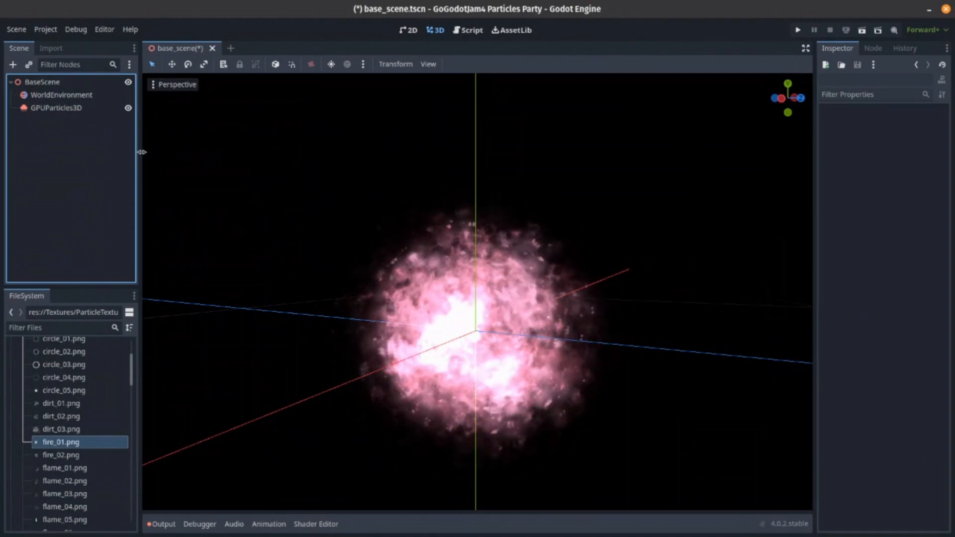
# - Set the GPUParticles3D process material's angular velocity to a minimum of -5 and a maximum of 5
pyautogui.click(105, 110)
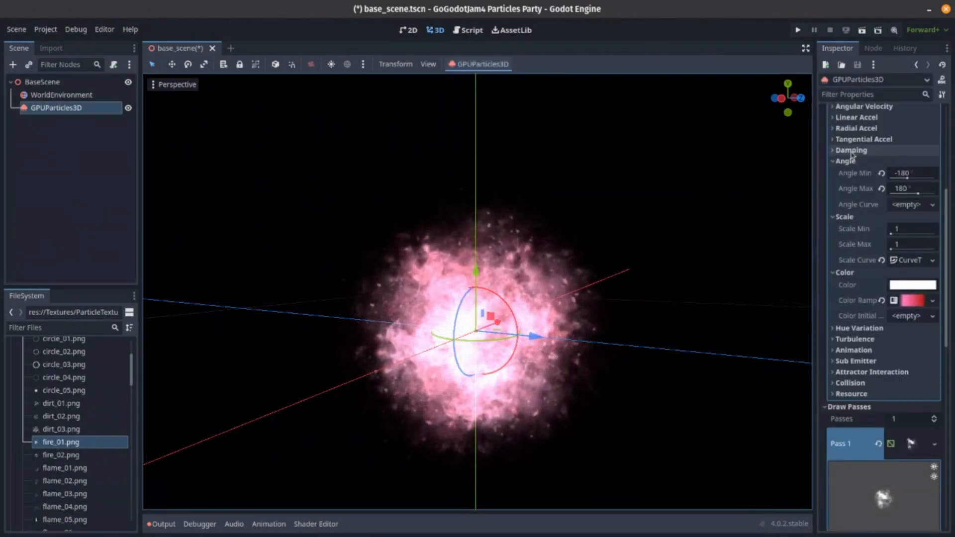
pyautogui.scroll(2, 870, 170)
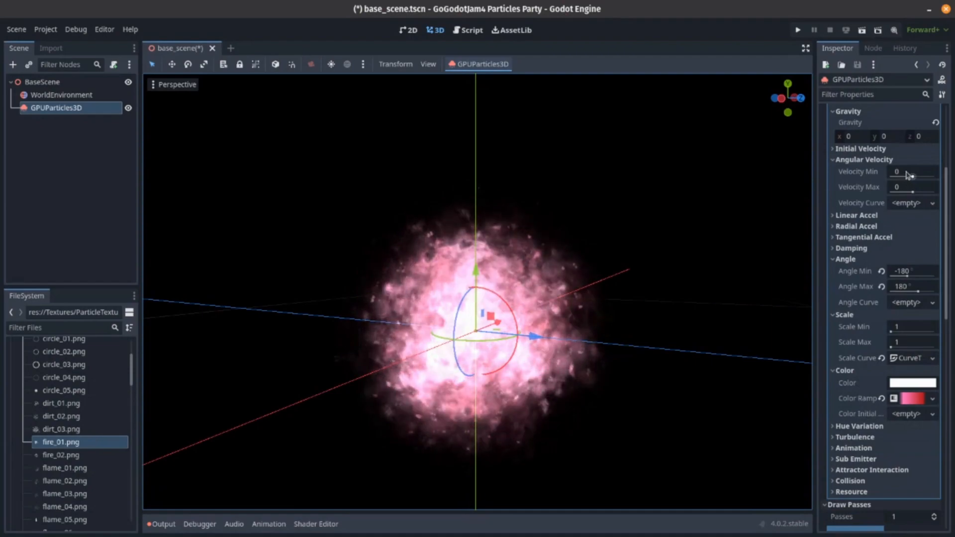
pyautogui.click(906, 170)
pyautogui.write('-5')
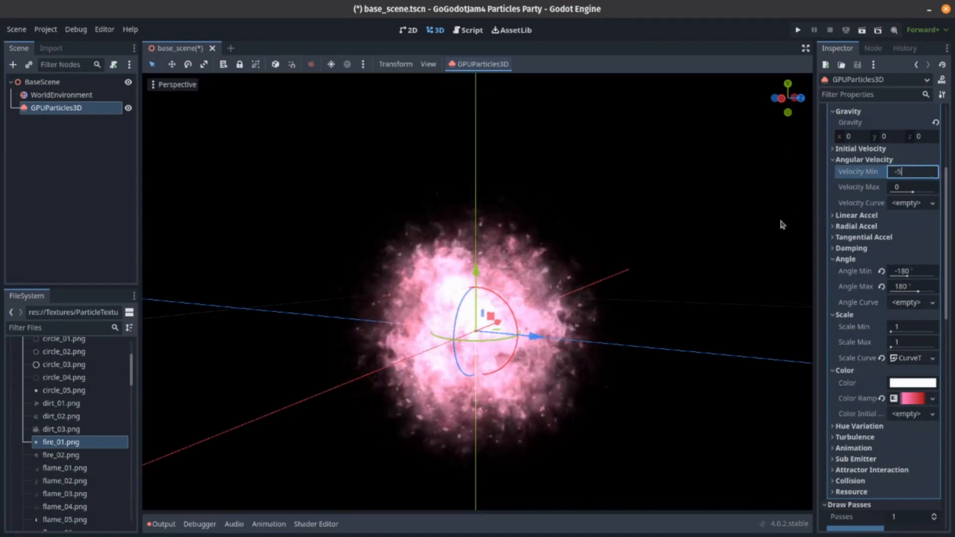
pyautogui.press('Return')
pyautogui.click(889, 185)
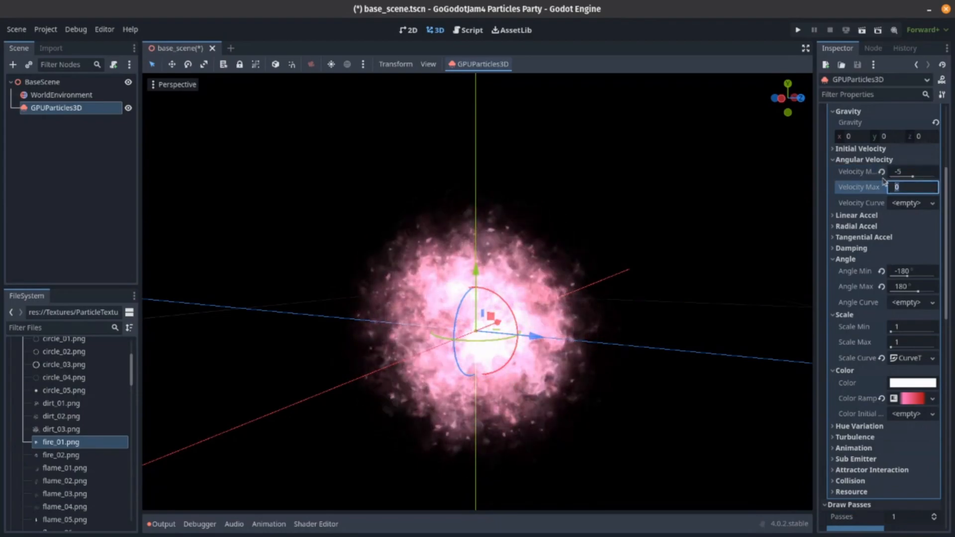
pyautogui.write('5')
pyautogui.press('Return')
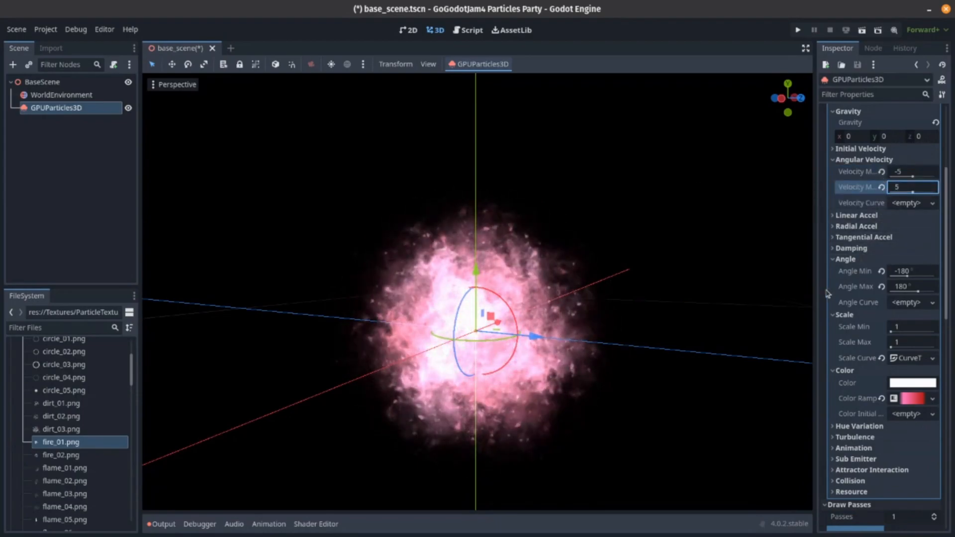
# - In the particle node's time settings, set the lifetime to 4 s and the explosiveness to 0.24
pyautogui.scroll(3, 870, 343)
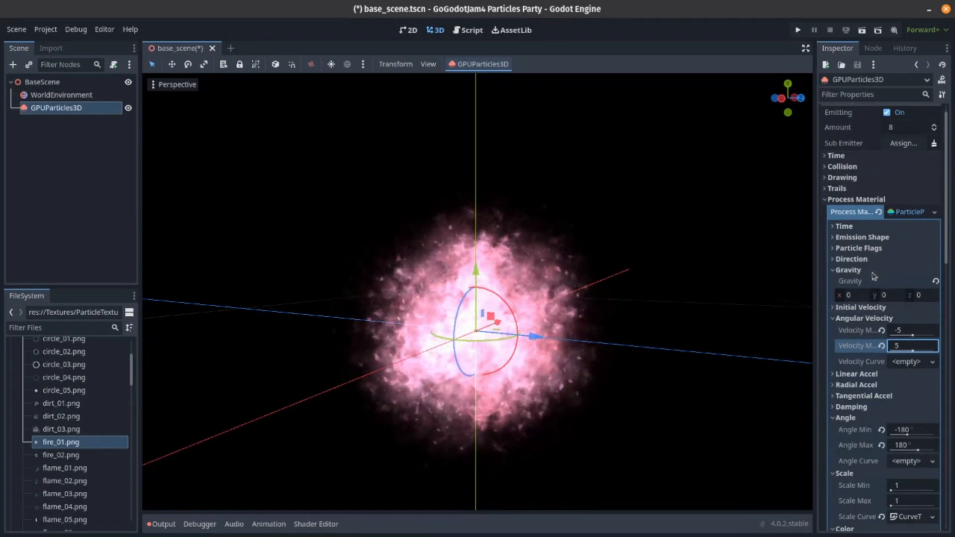
pyautogui.scroll(-3, 873, 279)
pyautogui.scroll(3, 872, 293)
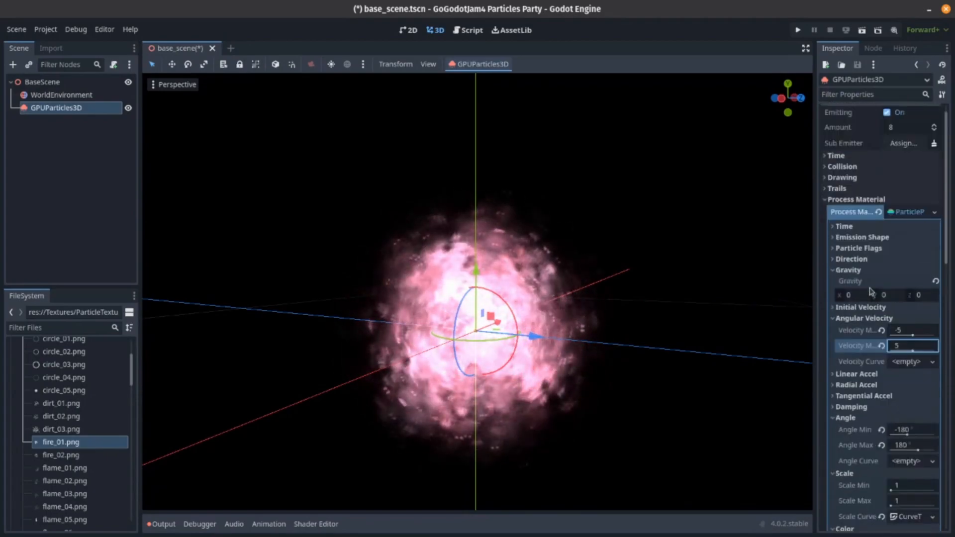
pyautogui.click(858, 156)
pyautogui.click(910, 168)
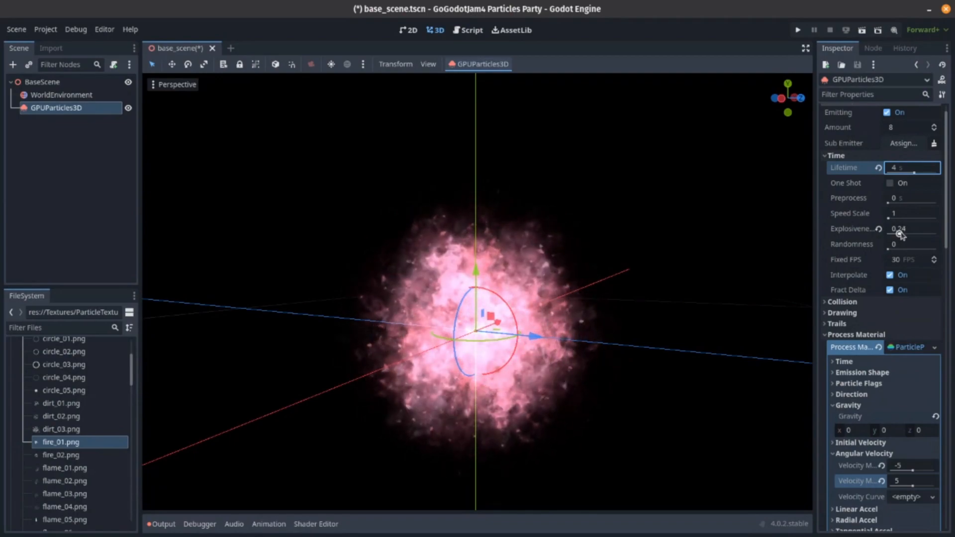
pyautogui.click(850, 279)
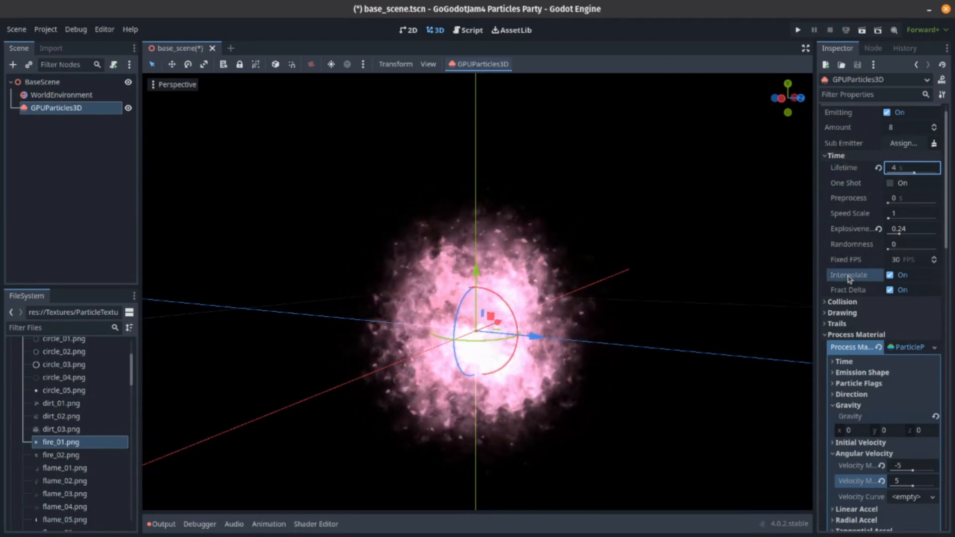
# - Set the particle amount to 16 and deselect the node
pyautogui.click(911, 130)
pyautogui.write('16')
pyautogui.press('Return')
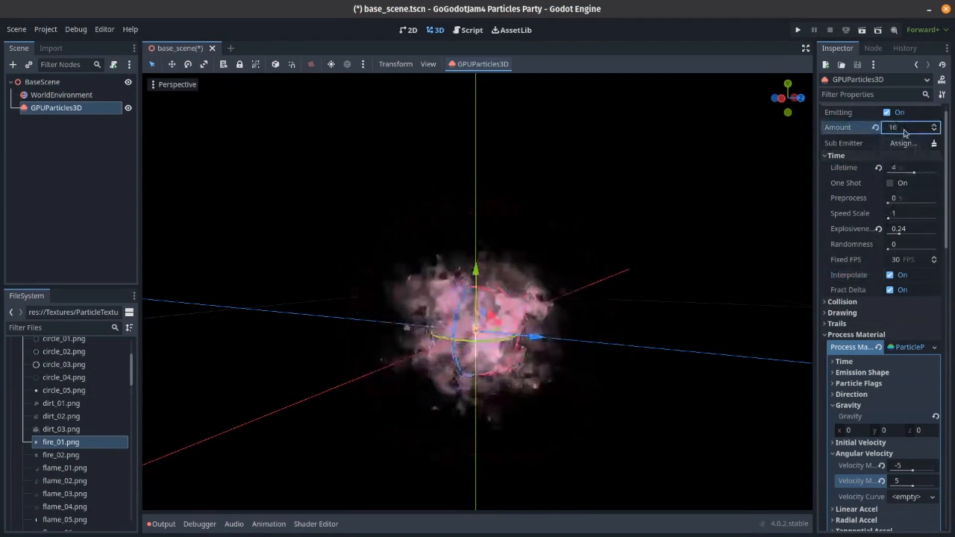
pyautogui.moveTo(558, 189); pyautogui.dragTo(576, 180, button='middle')
pyautogui.click(97, 85)
pyautogui.scroll(-2, 478, 227)
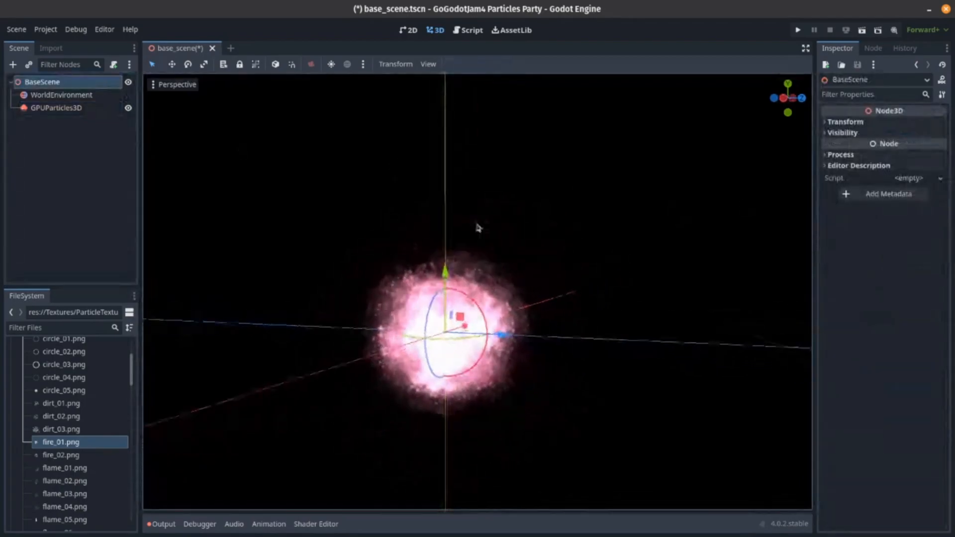
pyautogui.click(196, 227)
pyautogui.moveTo(195, 227); pyautogui.dragTo(152, 225, button='right')
pyautogui.press('d')
pyautogui.press('w')
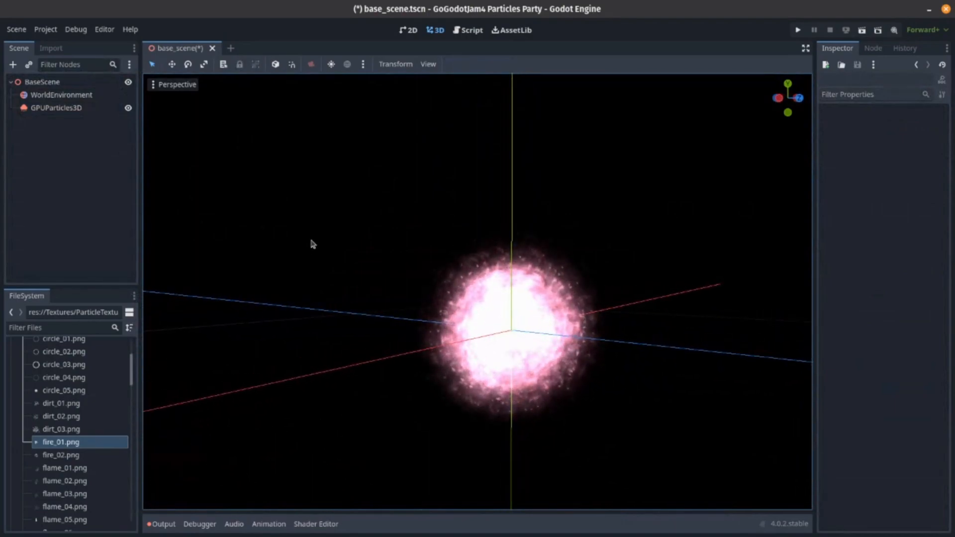
# - Reshape the particles' scale curve: move the two upper points to about 0.34 and 0.5 along it, and raise the end point to about 0.2
pyautogui.click(72, 108)
pyautogui.scroll(-10, 908, 396)
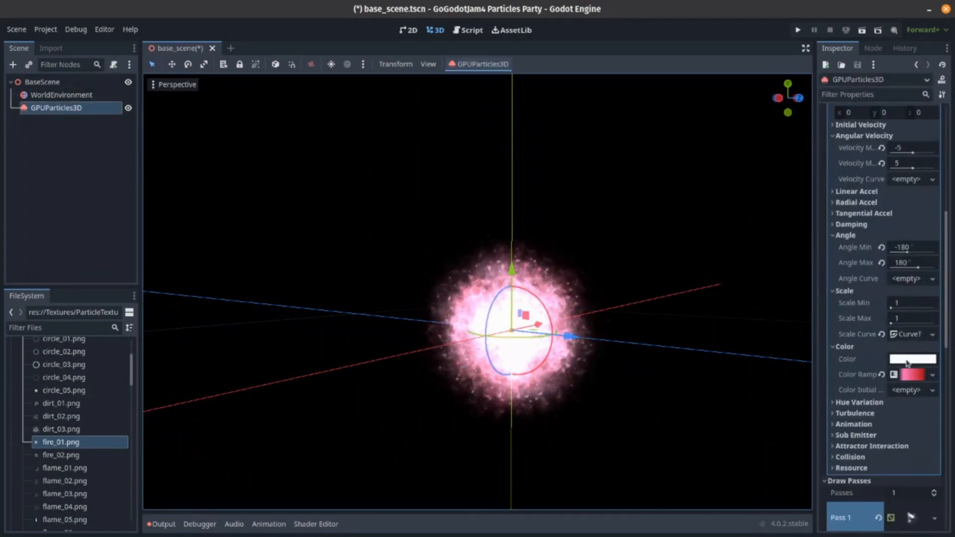
pyautogui.click(908, 334)
pyautogui.click(913, 395)
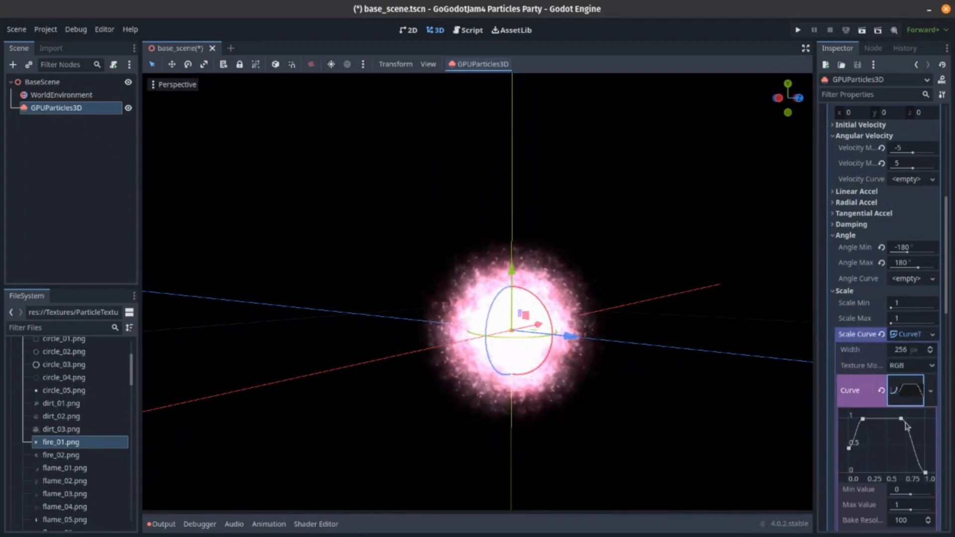
pyautogui.moveTo(904, 422); pyautogui.dragTo(896, 422)
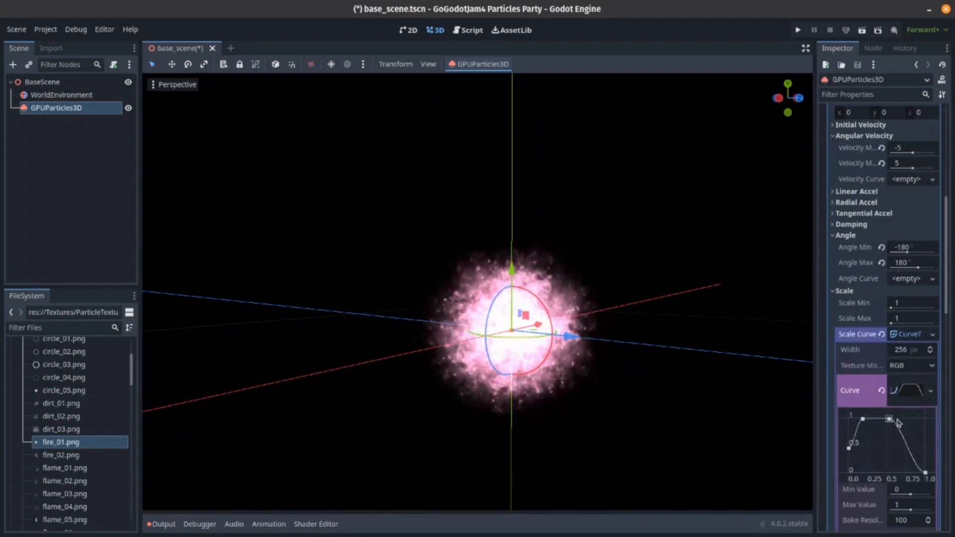
pyautogui.moveTo(924, 474); pyautogui.dragTo(926, 469)
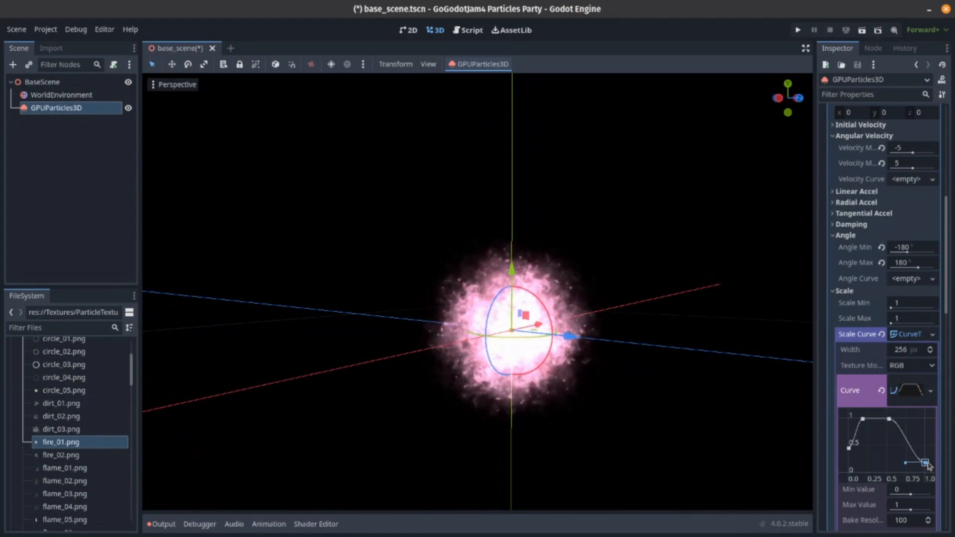
pyautogui.moveTo(863, 421); pyautogui.dragTo(876, 424)
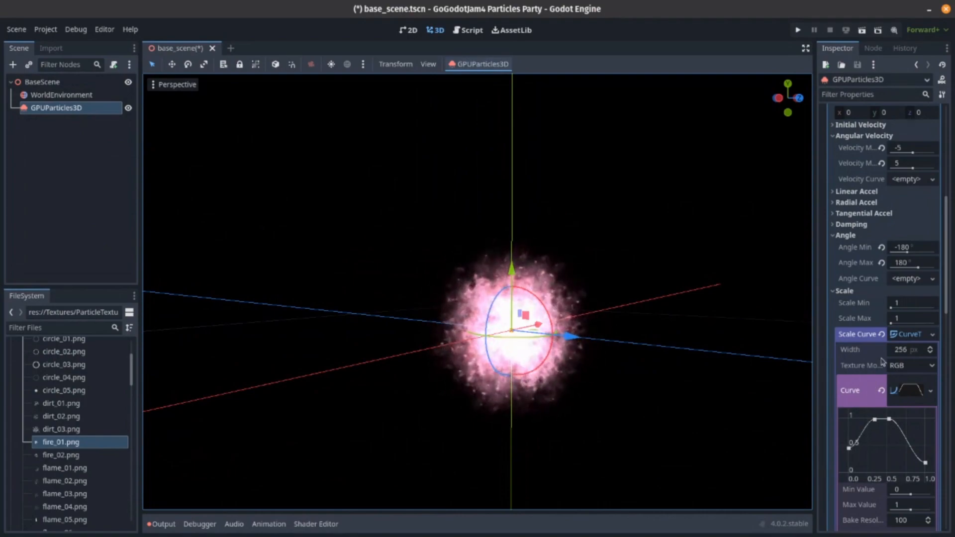
# - Try a particle scale range with a minimum of 0.25 and a maximum of 4
pyautogui.click(901, 302)
pyautogui.write('0.25')
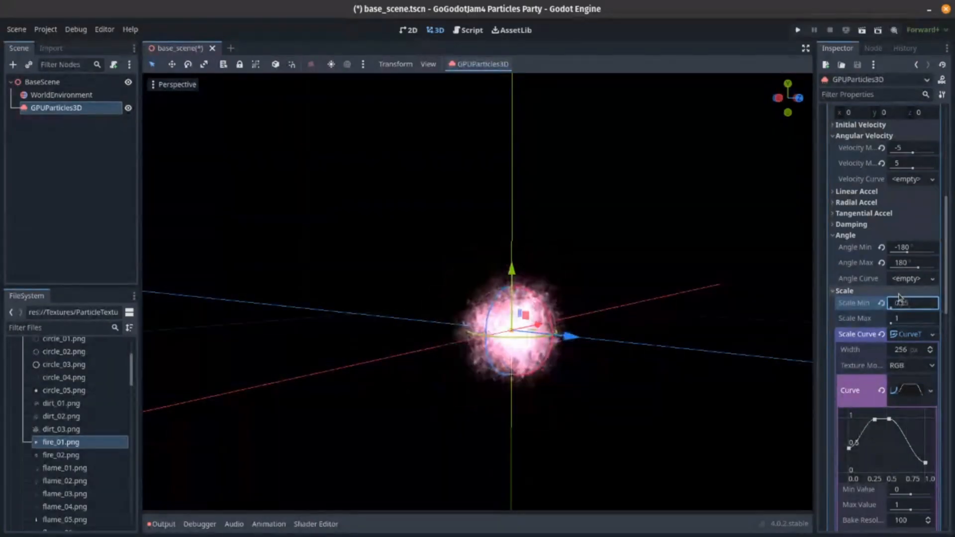
pyautogui.click(913, 320)
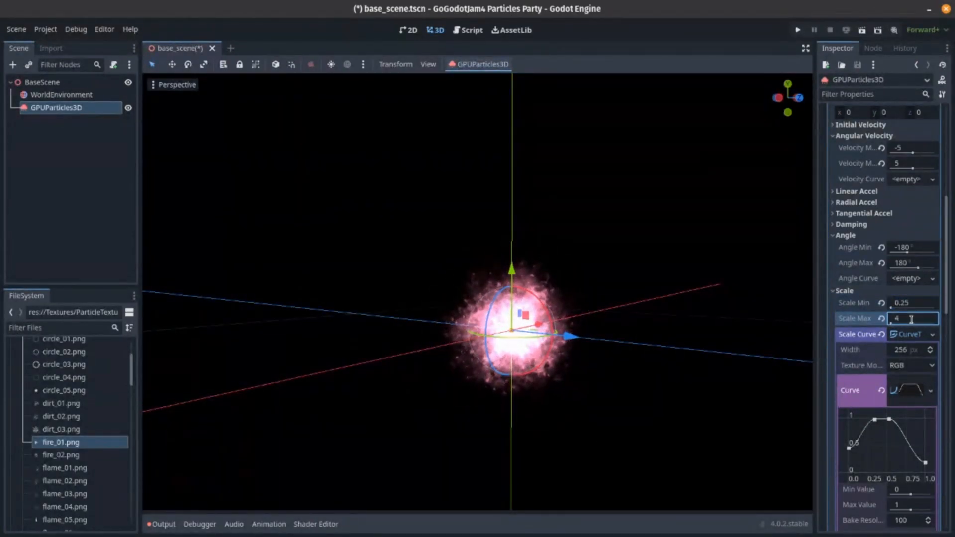
pyautogui.write('4')
pyautogui.click(318, 213)
pyautogui.moveTo(318, 213)
pyautogui.mouseDown(button='right')
pyautogui.moveTo(350, 217)
pyautogui.moveTo(320, 217)
pyautogui.mouseUp(button='right')
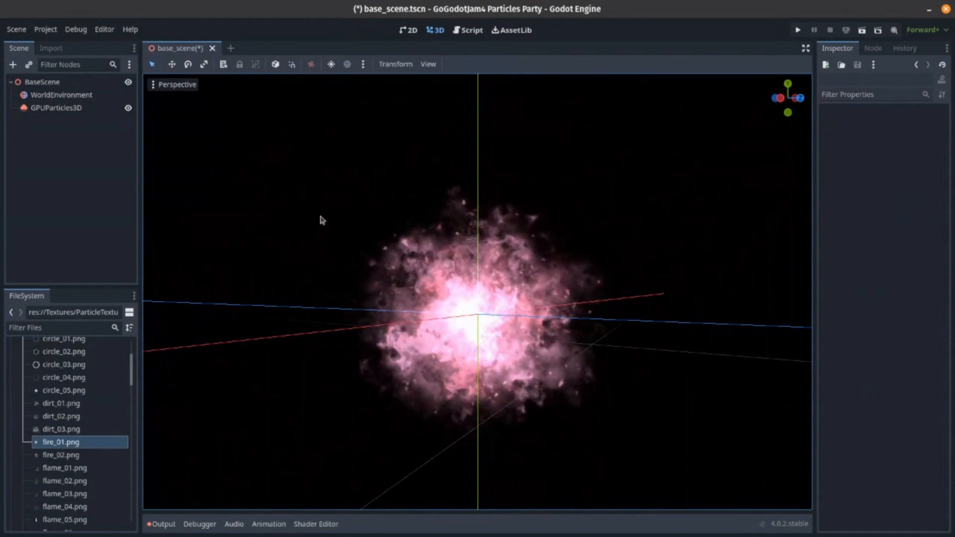
# - Reset the particles' minimum and maximum scale to their default of 1 and deselect the node
pyautogui.click(76, 108)
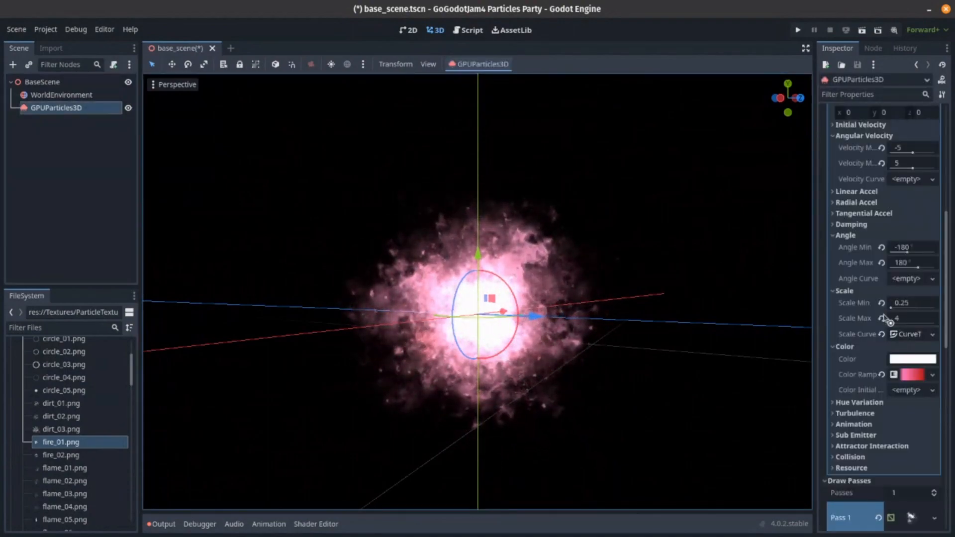
pyautogui.click(883, 319)
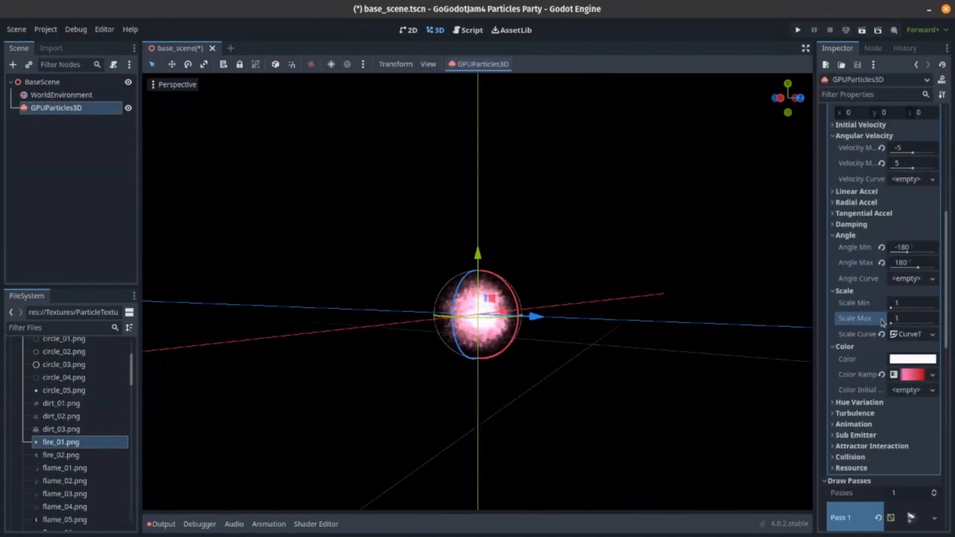
pyautogui.click(611, 325)
pyautogui.moveTo(611, 324); pyautogui.dragTo(604, 322, button='right')
pyautogui.press('w')
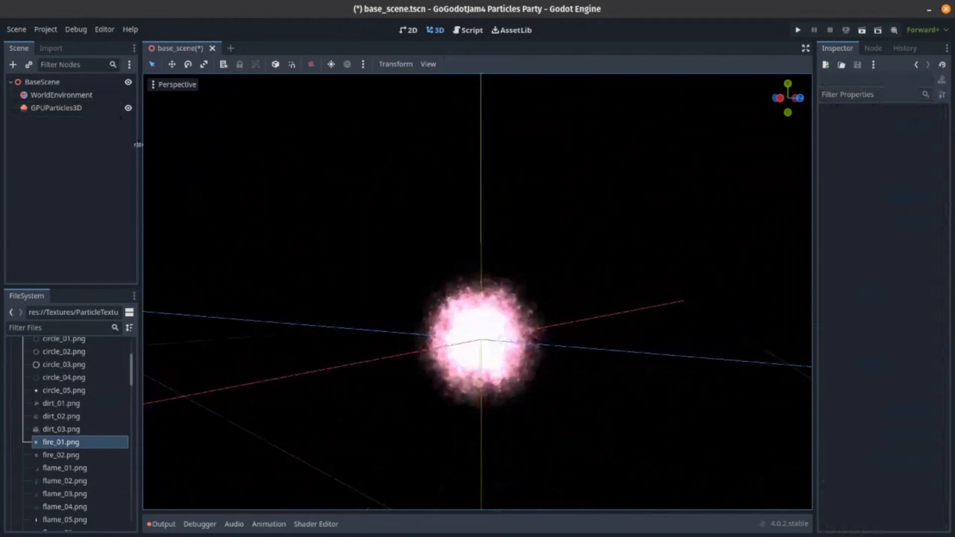
# - Expand the process material's direction settings and set both the minimum and maximum initial velocity to 1
pyautogui.click(70, 107)
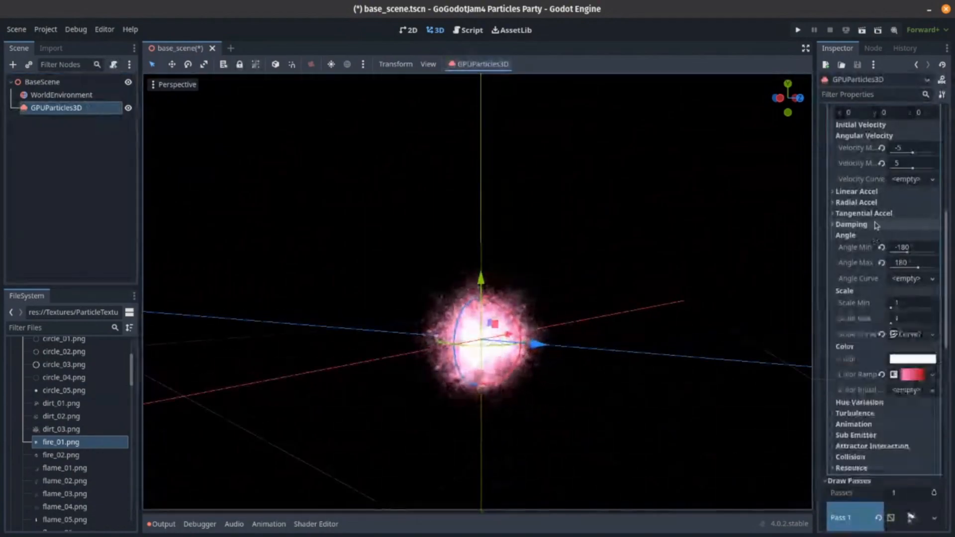
pyautogui.scroll(5, 876, 226)
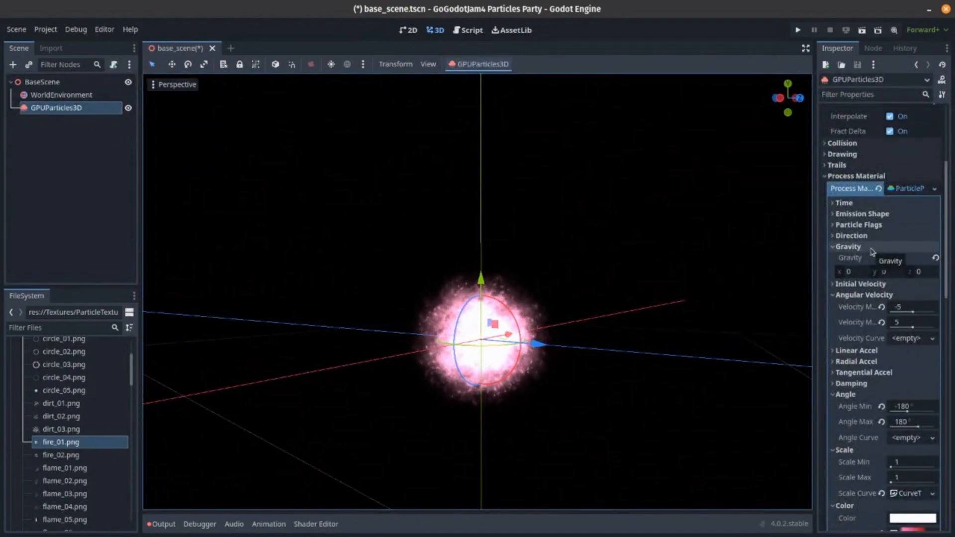
pyautogui.click(870, 247)
pyautogui.click(876, 236)
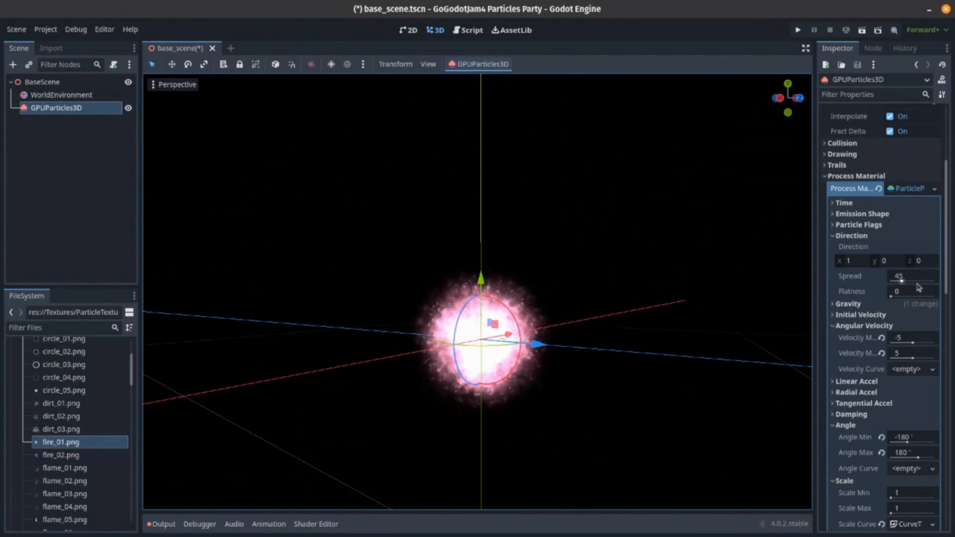
pyautogui.click(859, 315)
pyautogui.click(901, 328)
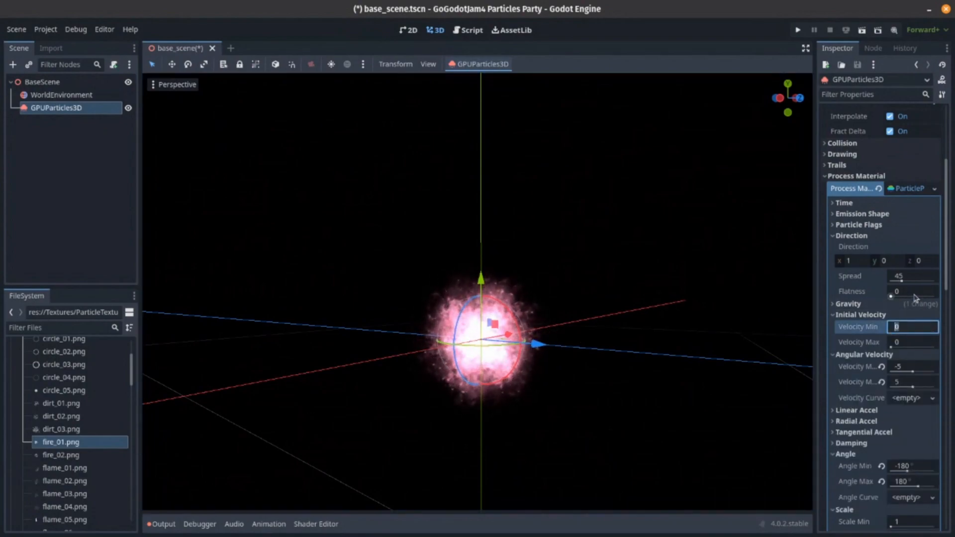
pyautogui.moveTo(632, 308); pyautogui.dragTo(746, 303, button='middle')
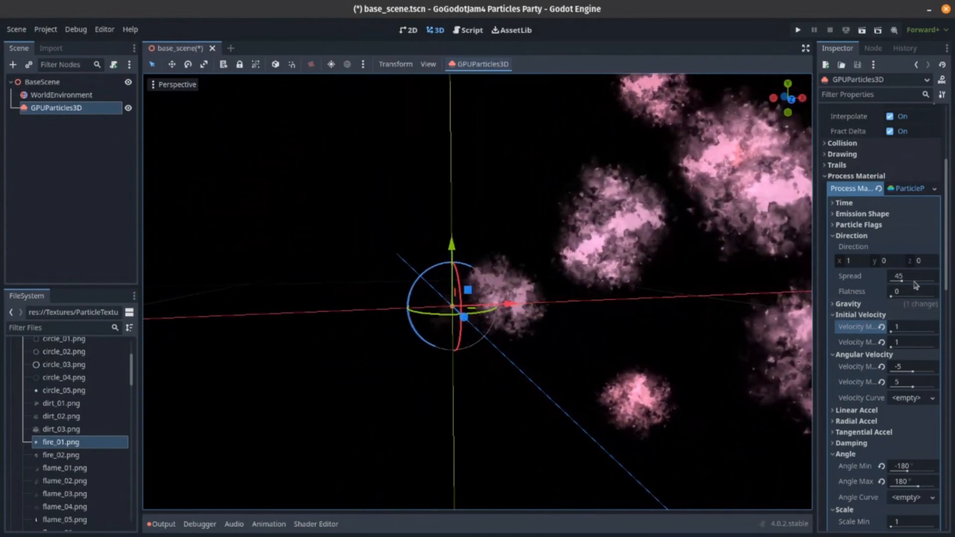
# - Set the emission spread to 0 and the direction to 0, 1, 0 so the particles travel straight up
pyautogui.click(898, 276)
pyautogui.write('0')
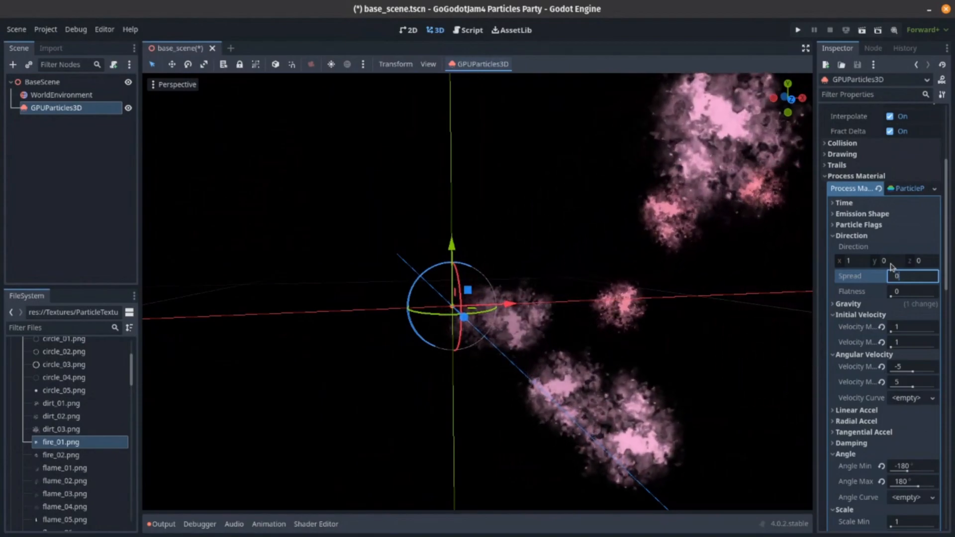
pyautogui.press('Return')
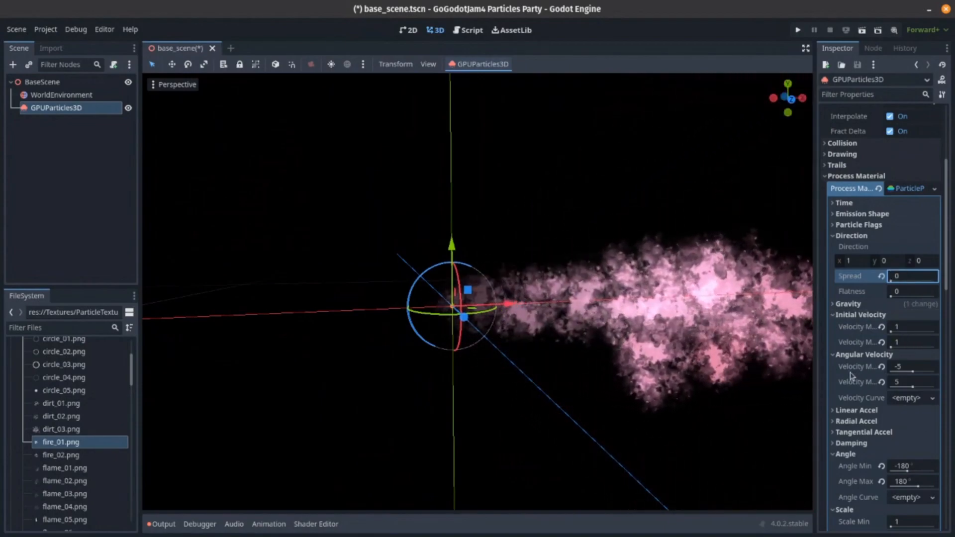
pyautogui.click(881, 261)
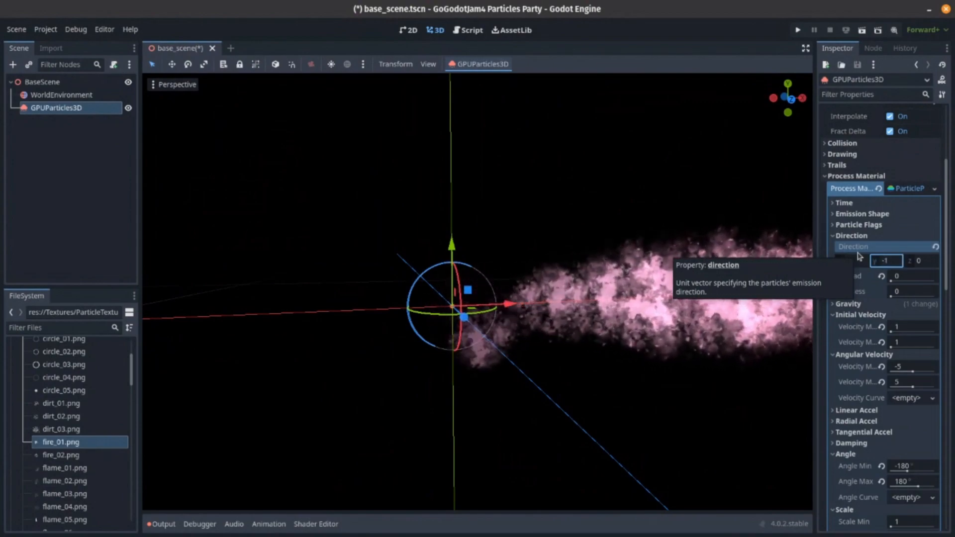
pyautogui.write('1')
pyautogui.click(852, 261)
pyautogui.write('0')
pyautogui.press('Return')
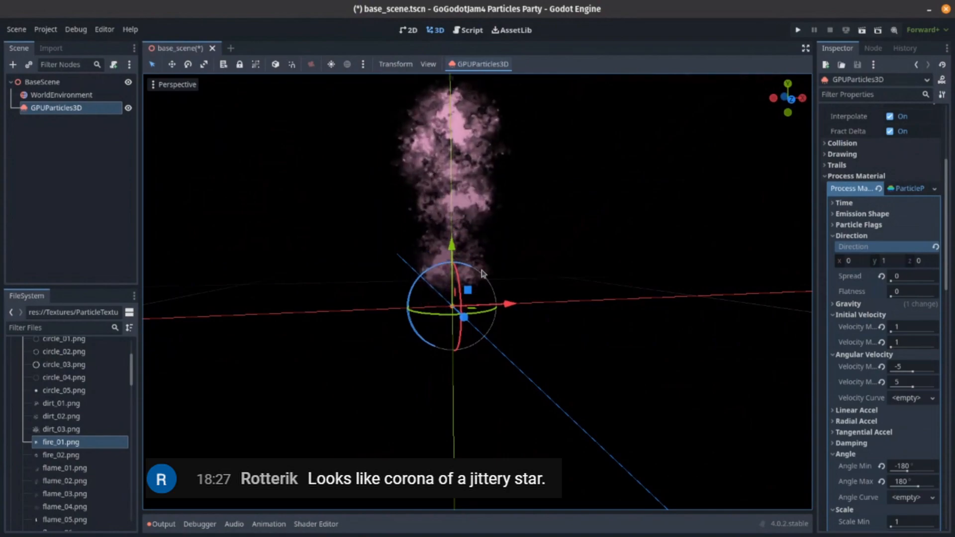
pyautogui.moveTo(506, 275); pyautogui.dragTo(501, 276, button='right')
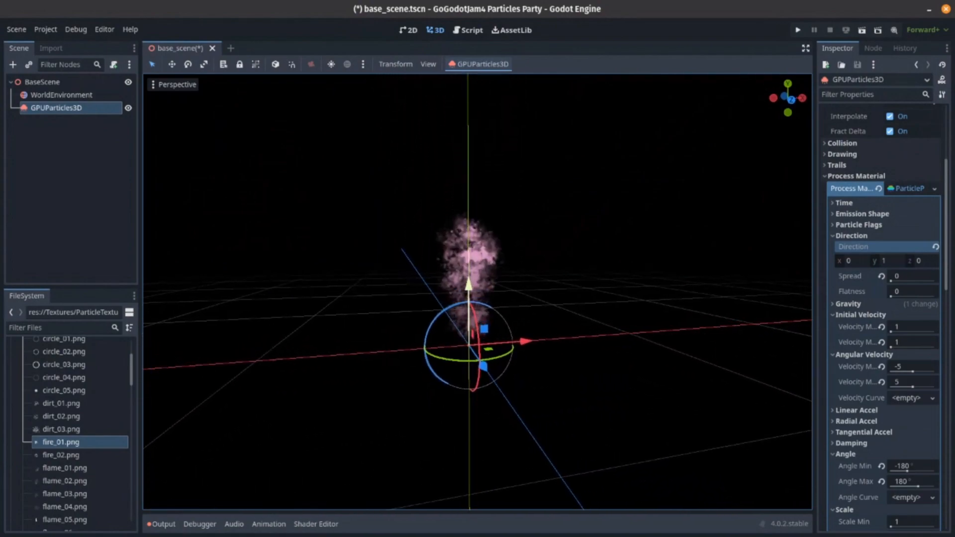